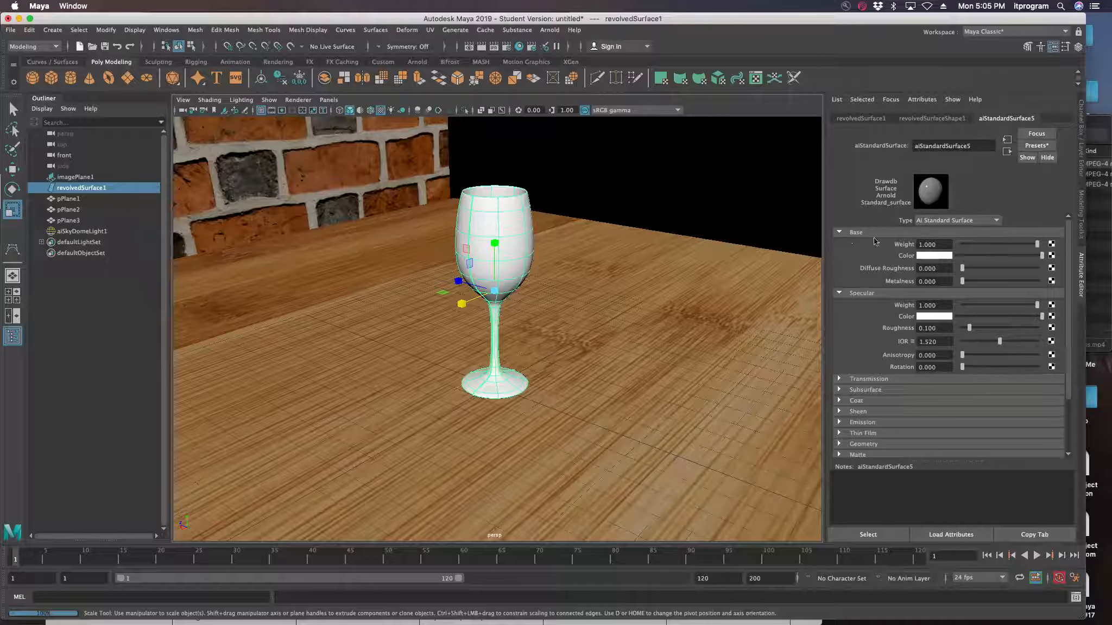
# Turn off the Opaque option in the Arnold settings of the wine glass's shape node
pyautogui.click(935, 257)
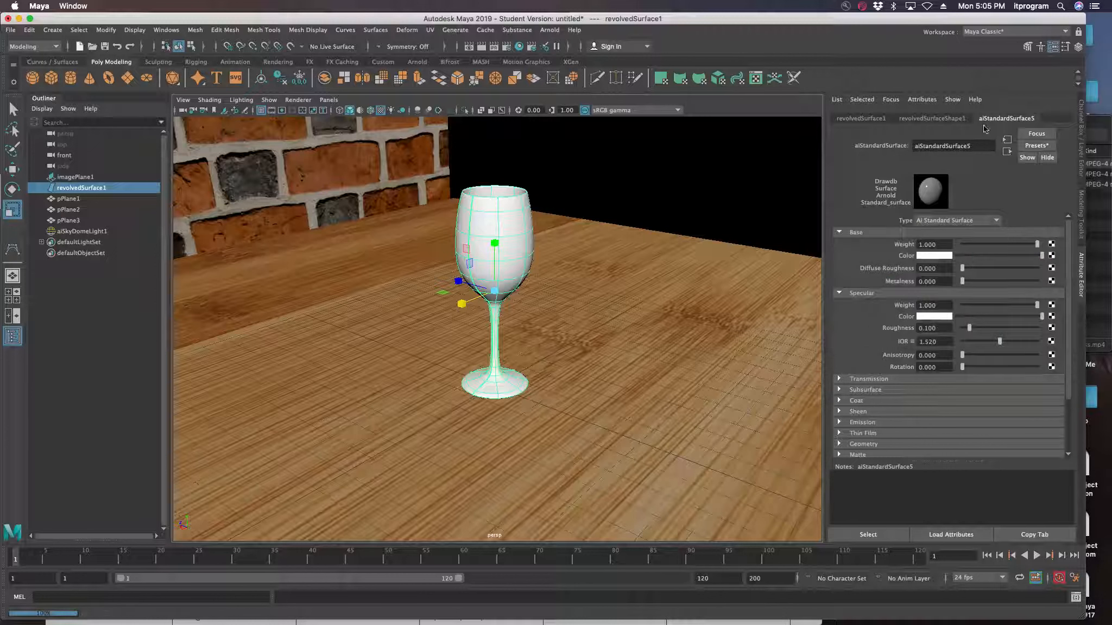
pyautogui.click(953, 120)
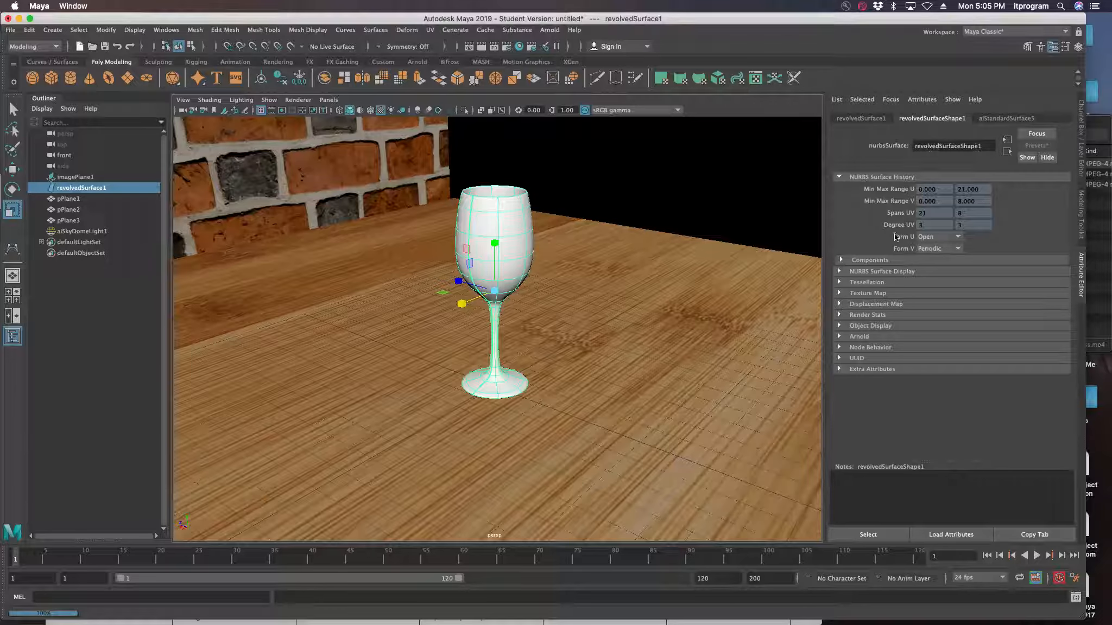
pyautogui.click(840, 337)
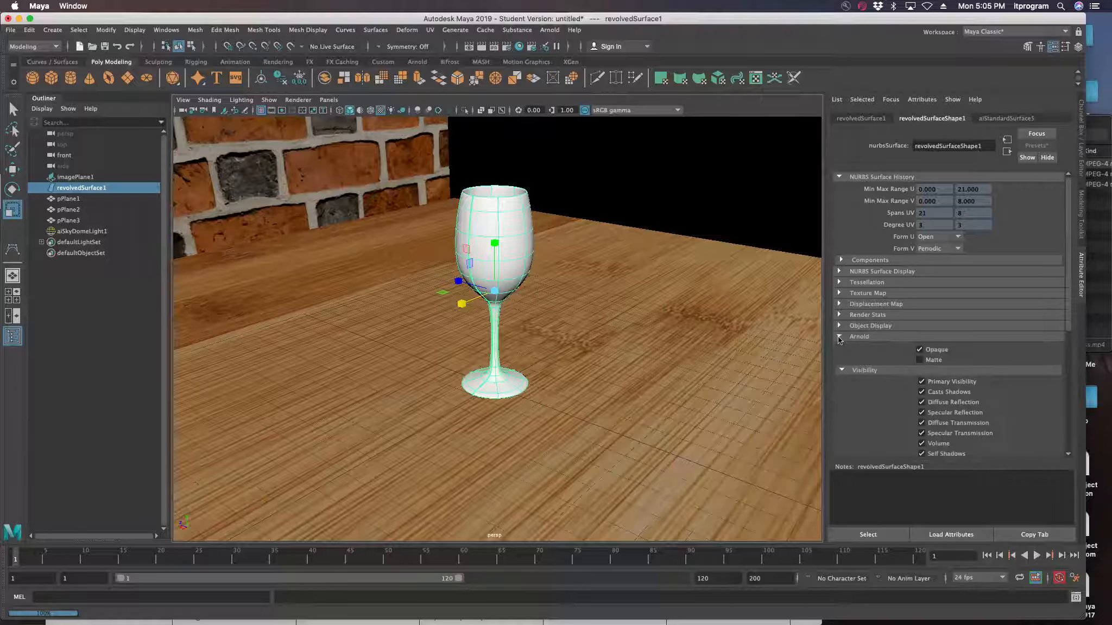
pyautogui.click(919, 349)
# Set the base color of the wine glass's aiStandardSurface5 material to black
pyautogui.click(1011, 119)
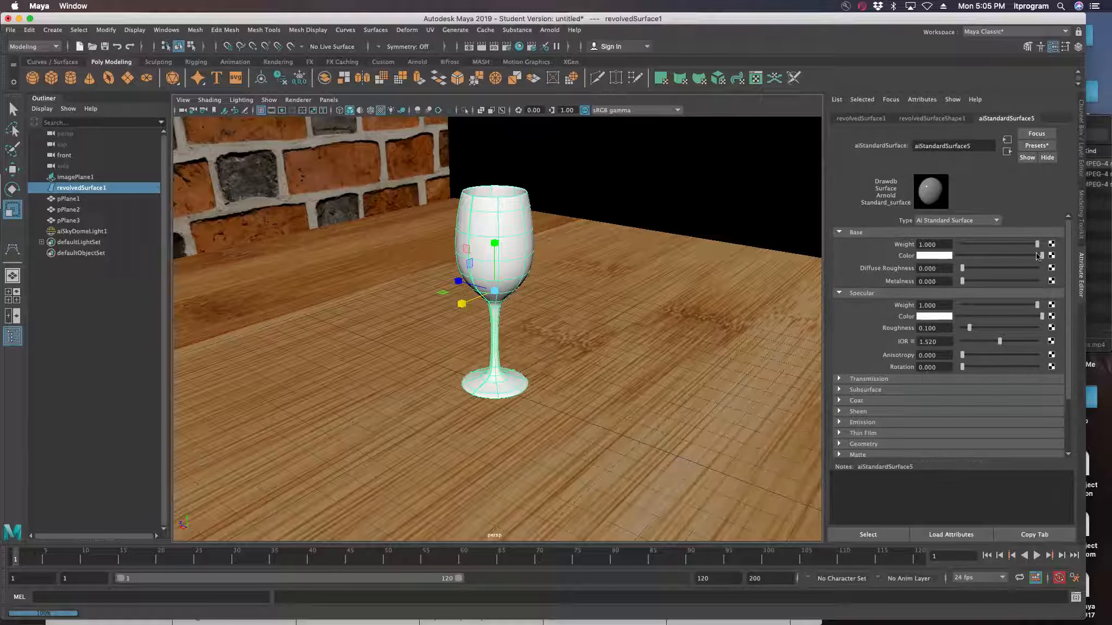
pyautogui.click(943, 256)
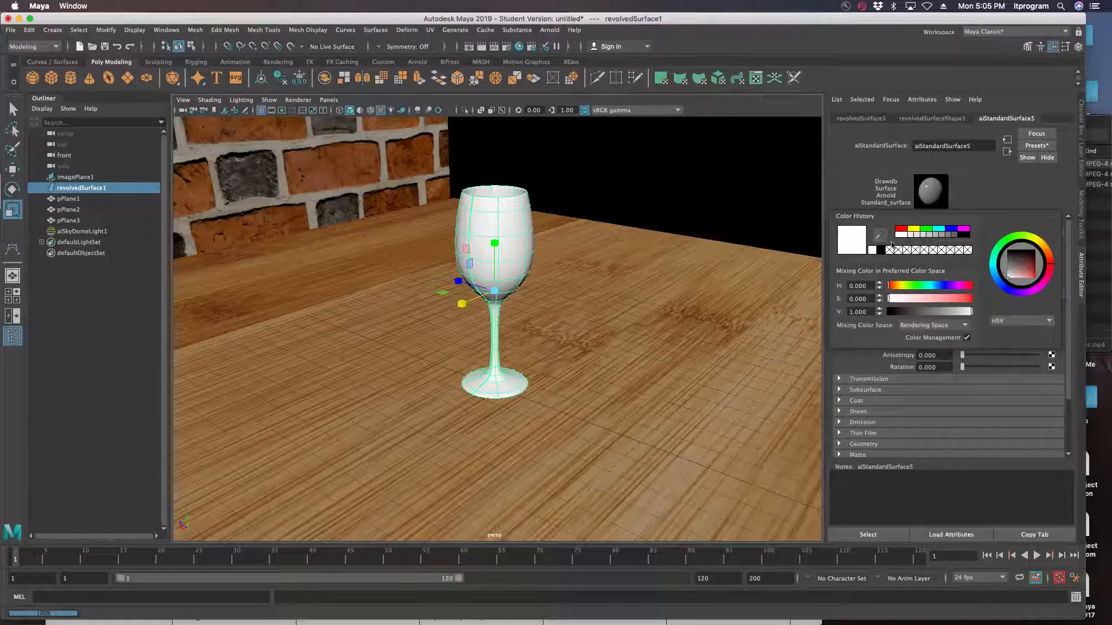
pyautogui.click(965, 235)
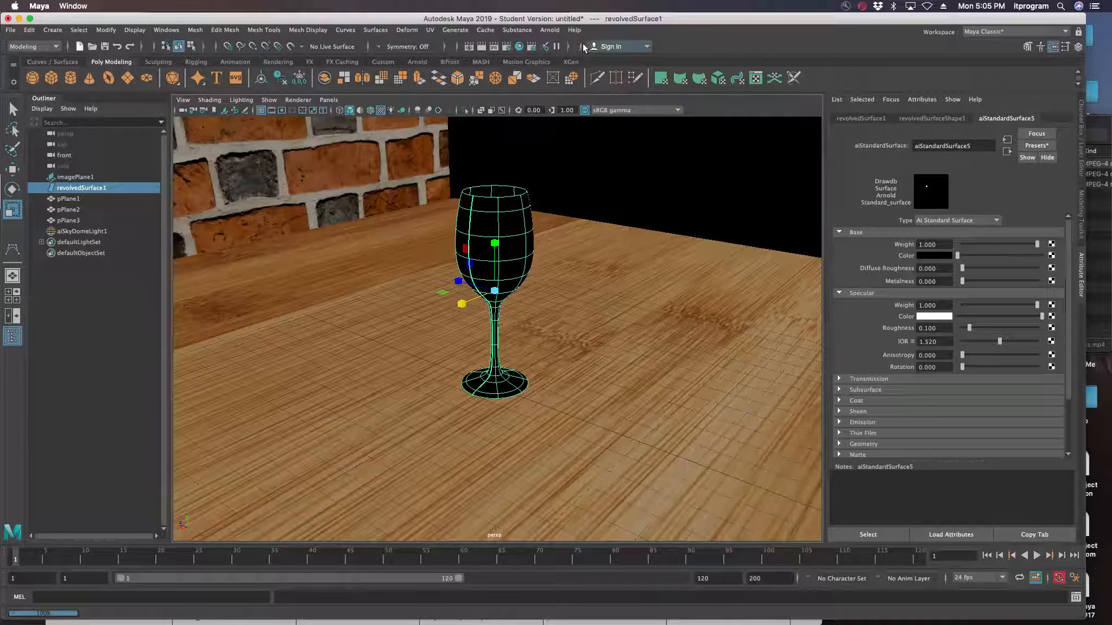
# Open the Arnold RenderView and start a live render of the scene through the perspective camera
pyautogui.click(550, 30)
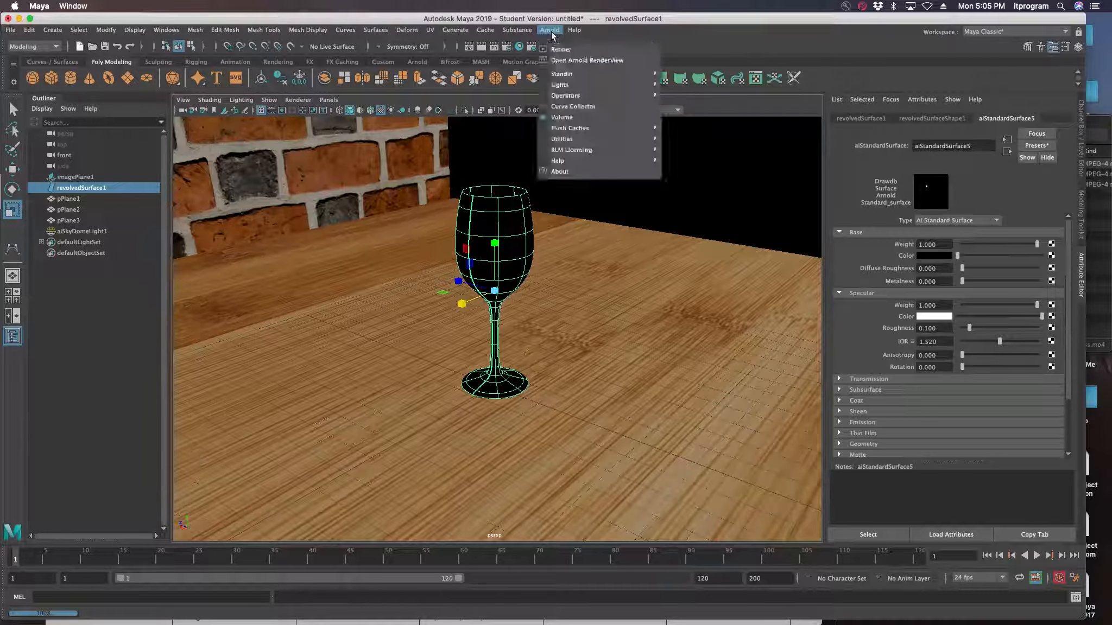
pyautogui.click(568, 63)
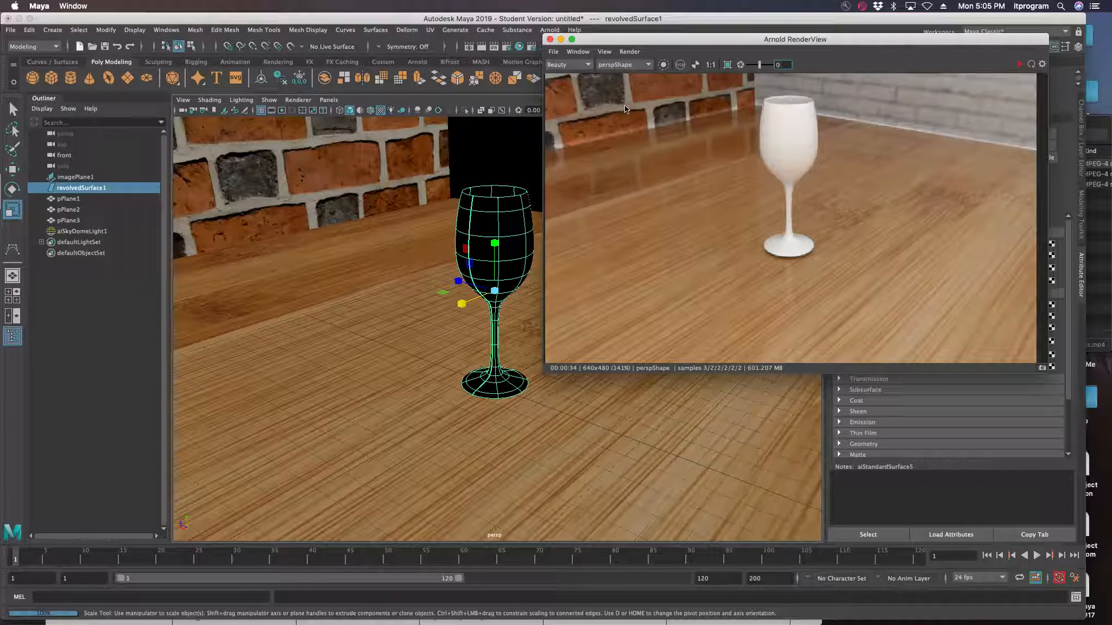
pyautogui.click(1019, 64)
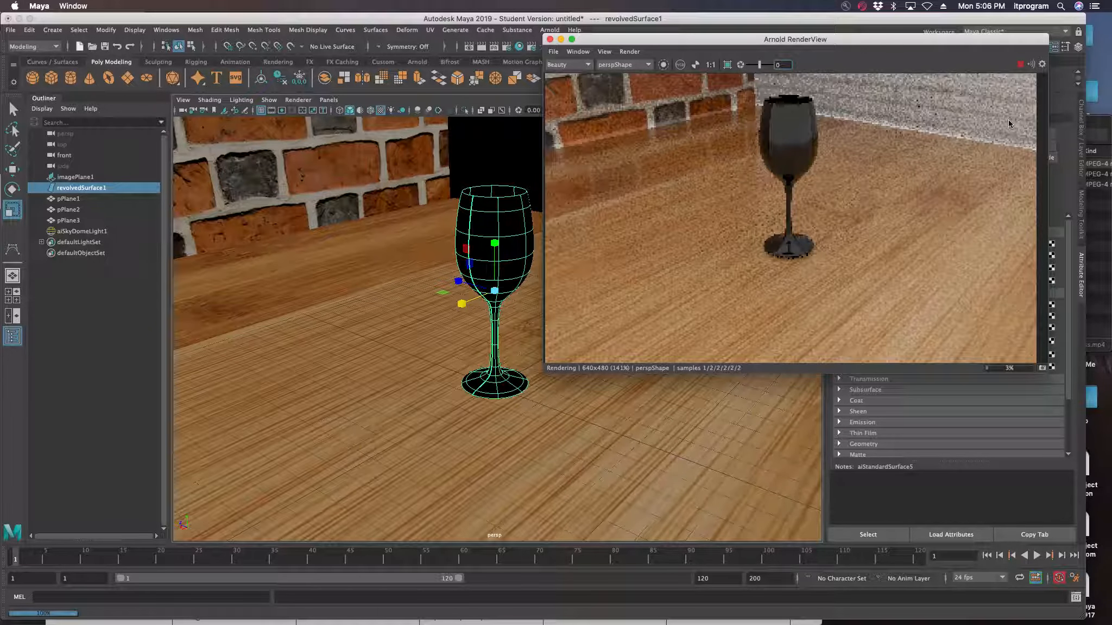
# Float the render window over the Outliner area and narrow it so the viewport glass and material settings stay uncovered
pyautogui.moveTo(885, 41); pyautogui.dragTo(377, 50)
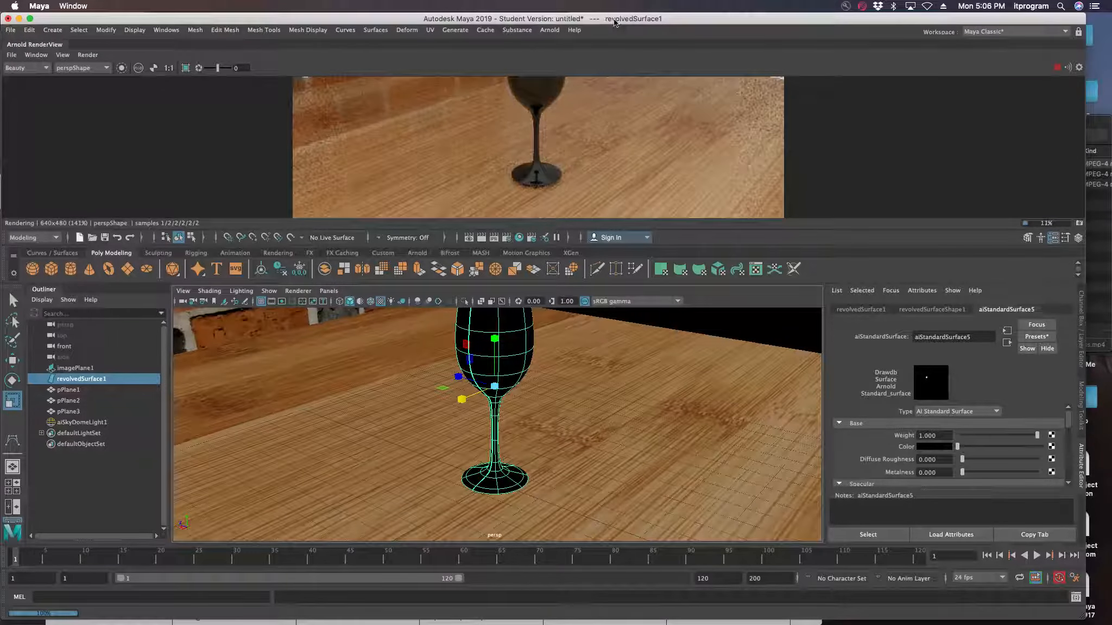
pyautogui.moveTo(576, 19)
pyautogui.mouseDown()
pyautogui.moveTo(565, 118)
pyautogui.moveTo(599, 23)
pyautogui.moveTo(580, 9)
pyautogui.mouseUp()
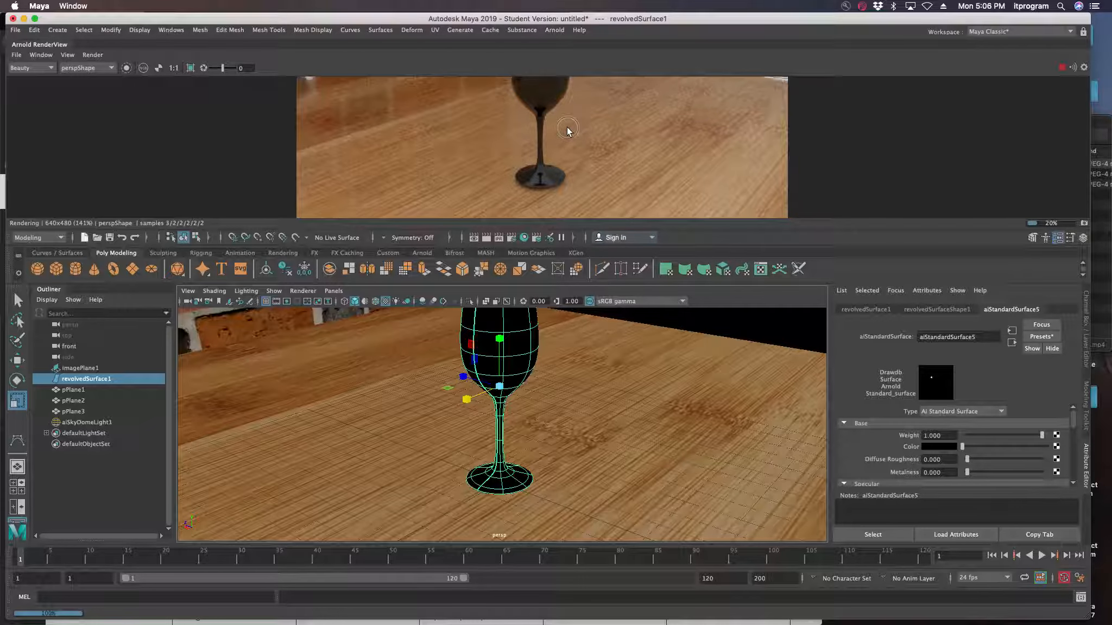
pyautogui.moveTo(567, 127); pyautogui.dragTo(528, 192, button='middle')
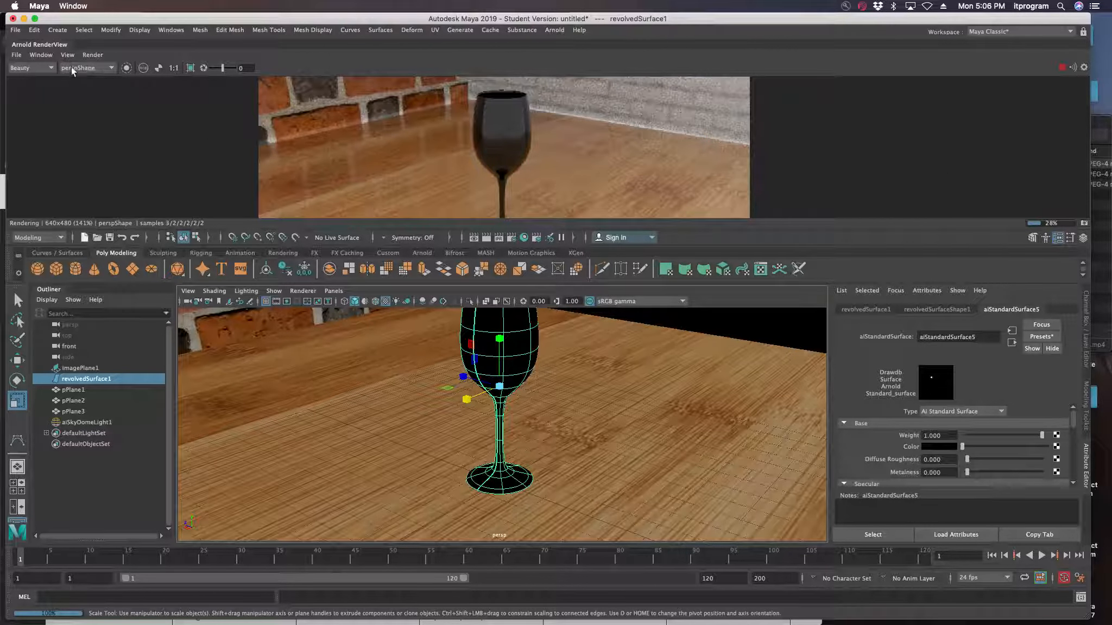
pyautogui.moveTo(38, 45); pyautogui.dragTo(39, 111)
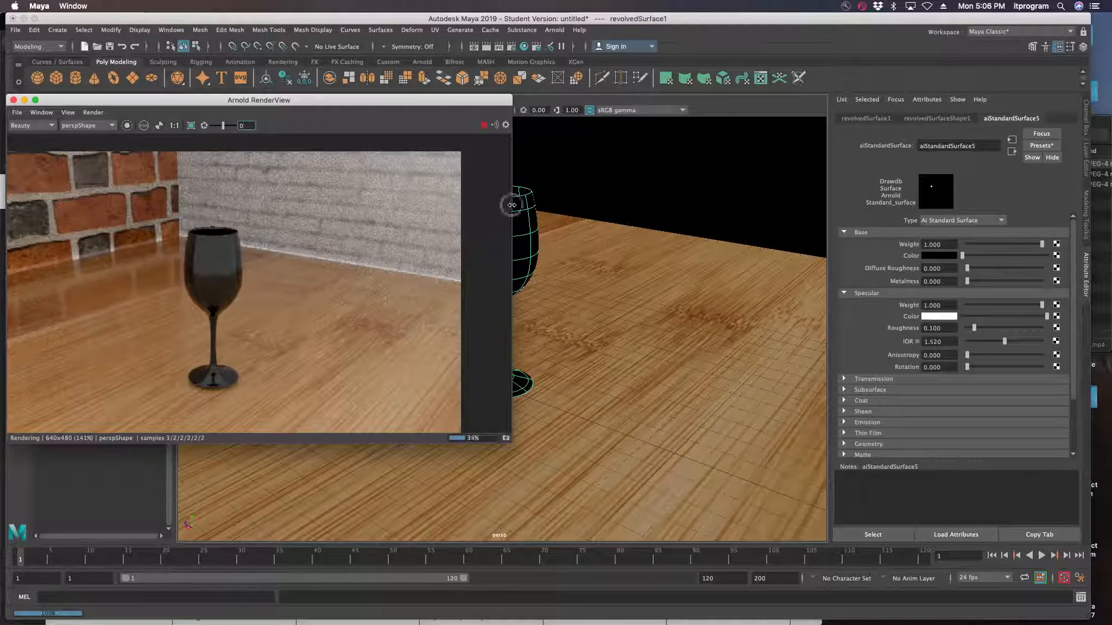
pyautogui.moveTo(512, 205); pyautogui.dragTo(267, 204)
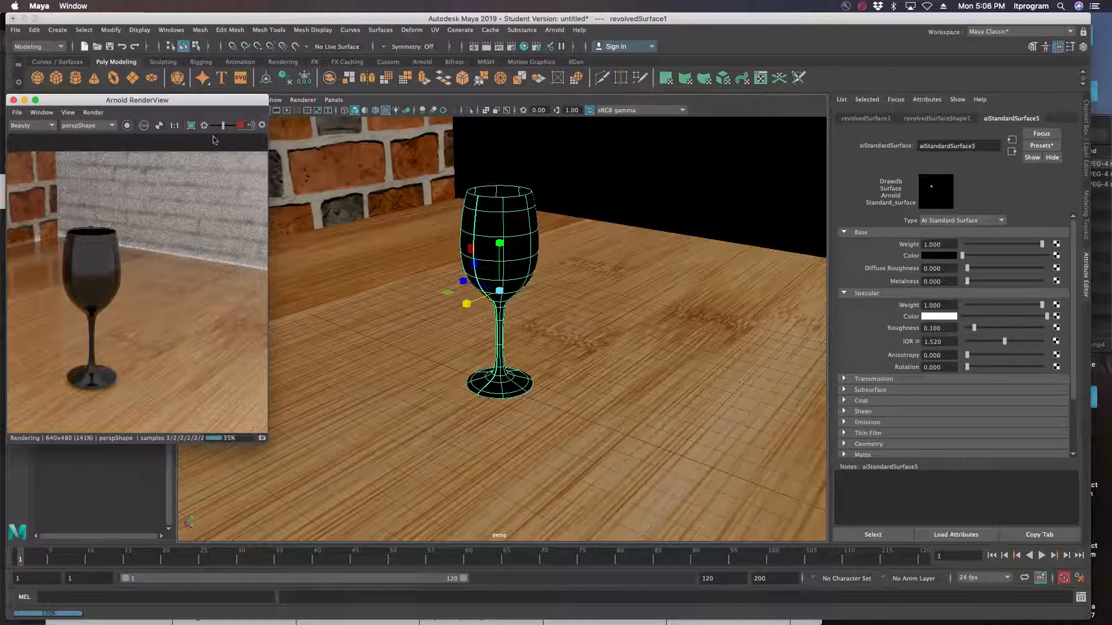
pyautogui.moveTo(175, 99); pyautogui.dragTo(197, 107)
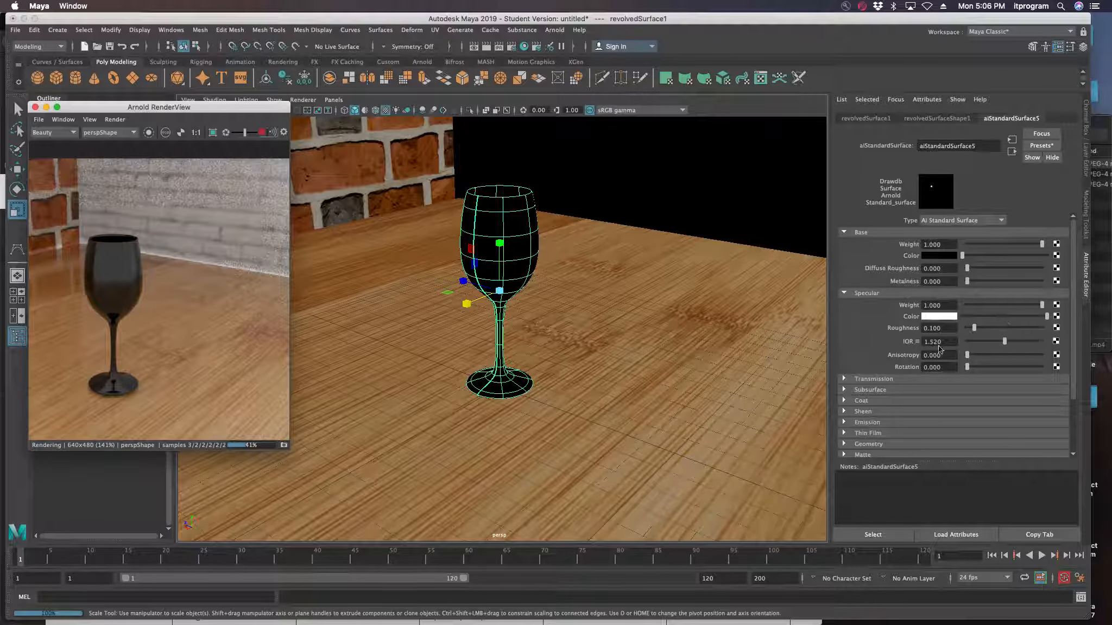
# Look through the Transmission, Subsurface and Coat settings of the glass material
pyautogui.click(844, 379)
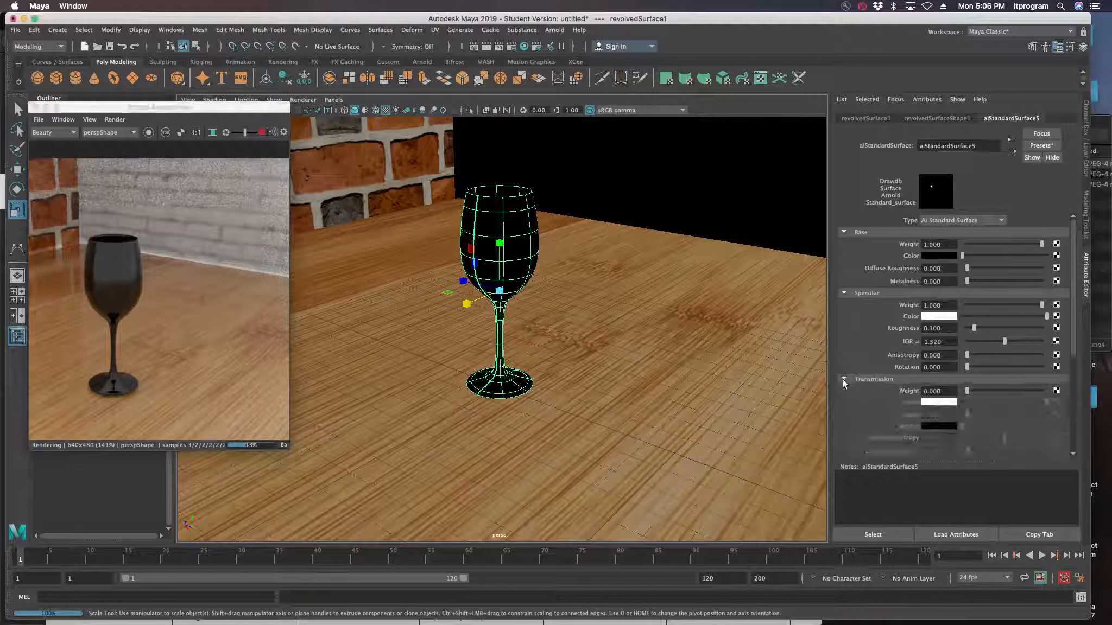
pyautogui.click(844, 380)
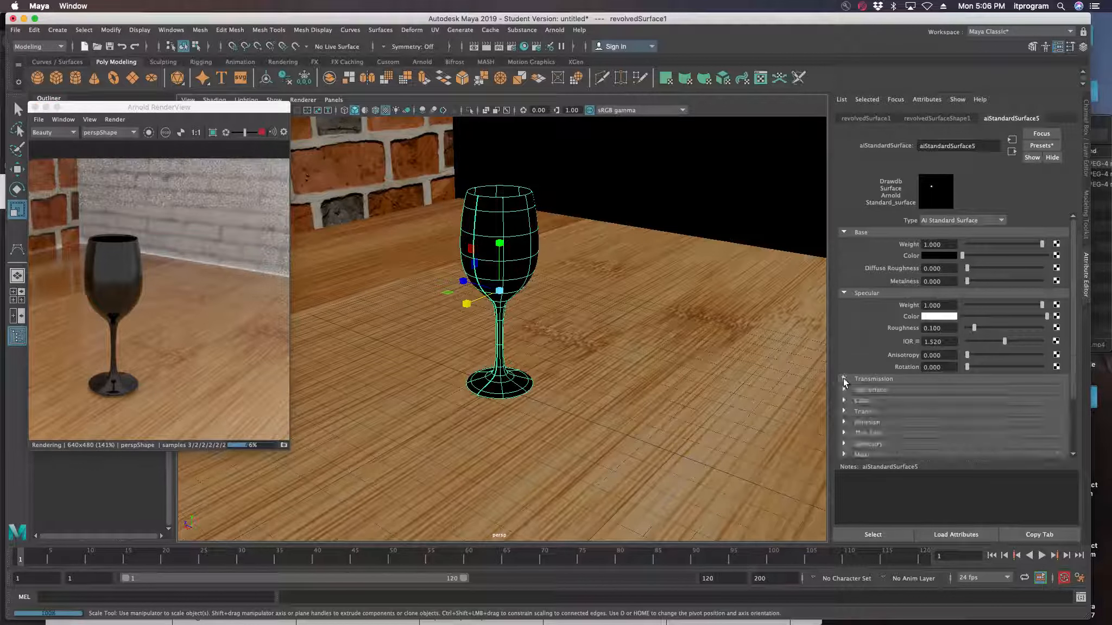
pyautogui.click(843, 390)
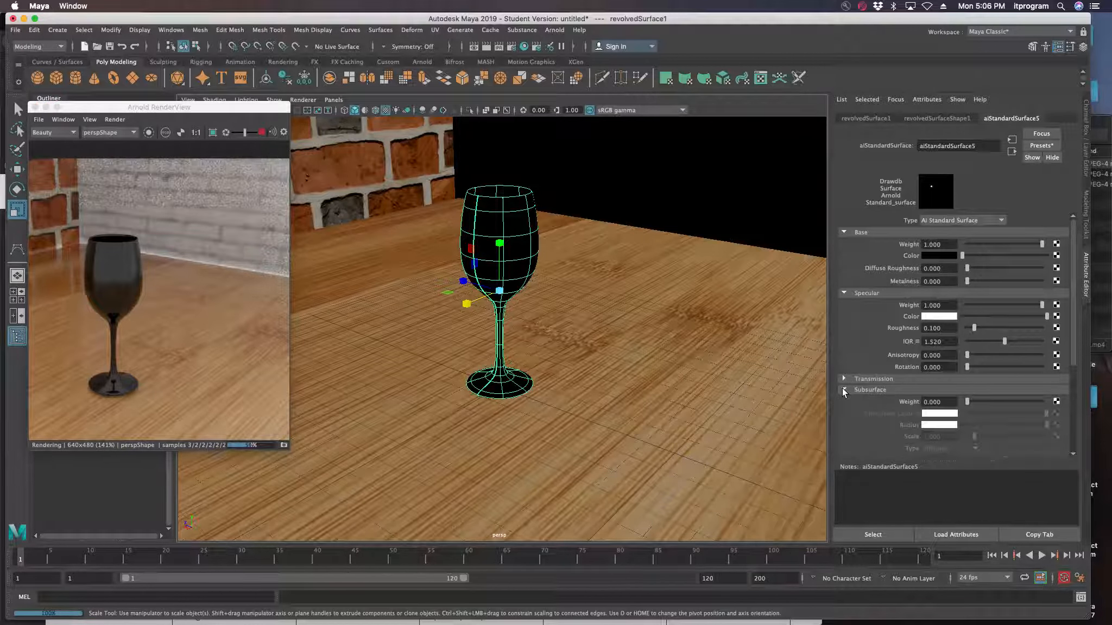
pyautogui.click(844, 390)
pyautogui.click(844, 401)
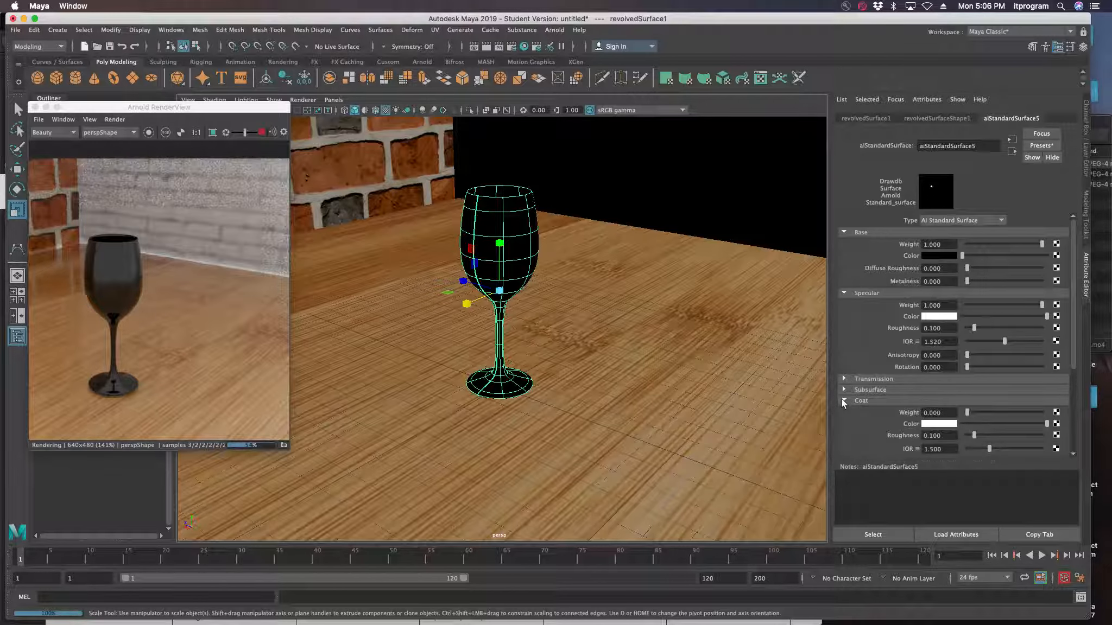
pyautogui.click(843, 400)
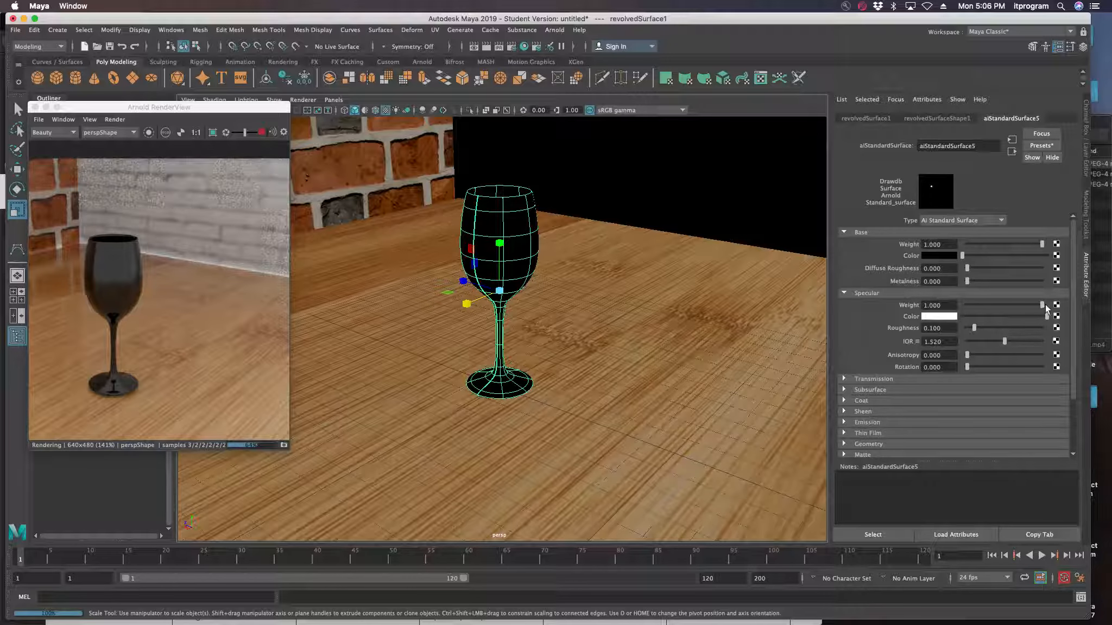
# Raise the glass material's specular IOR to 2.575
pyautogui.moveTo(1044, 306)
pyautogui.mouseDown()
pyautogui.moveTo(993, 306)
pyautogui.moveTo(1045, 305)
pyautogui.mouseUp()
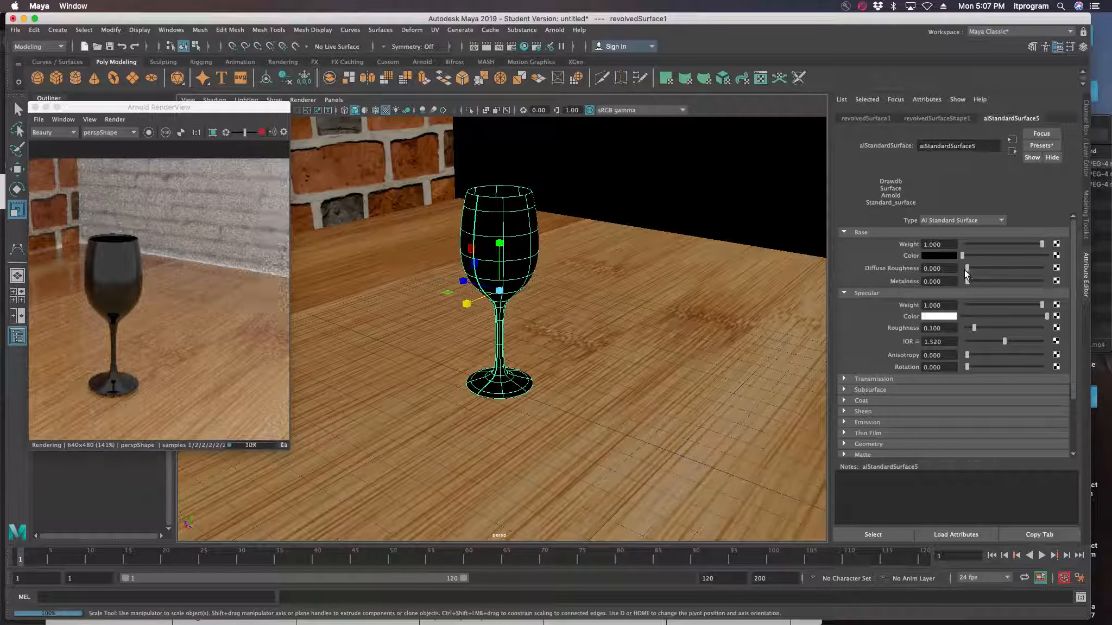
pyautogui.moveTo(967, 268)
pyautogui.mouseDown()
pyautogui.moveTo(977, 269)
pyautogui.moveTo(966, 270)
pyautogui.mouseUp()
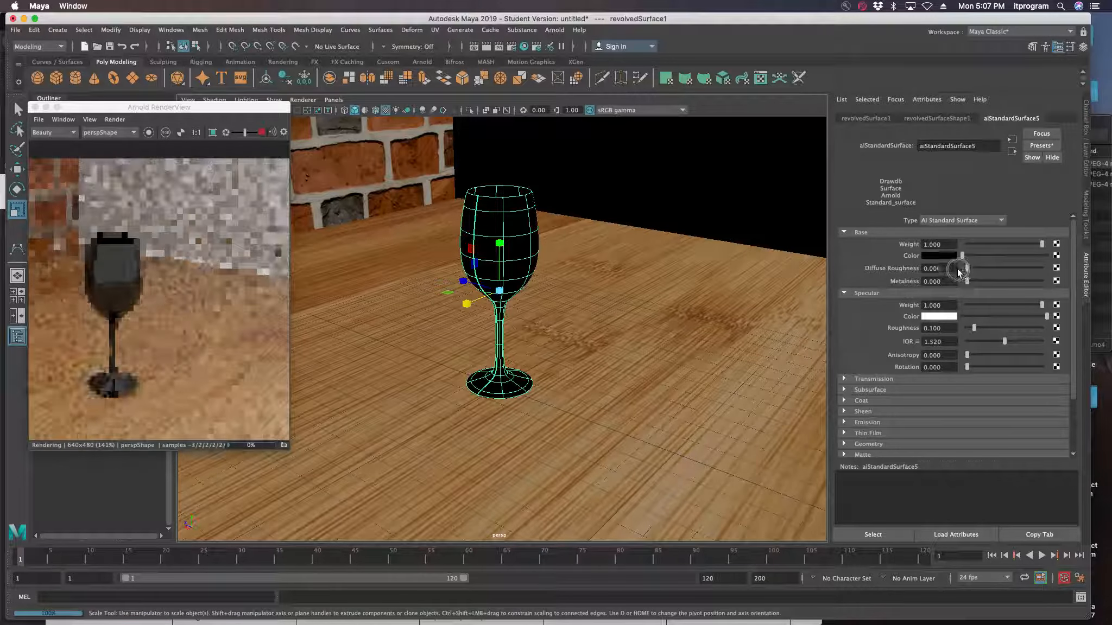
pyautogui.moveTo(995, 342); pyautogui.dragTo(1029, 341)
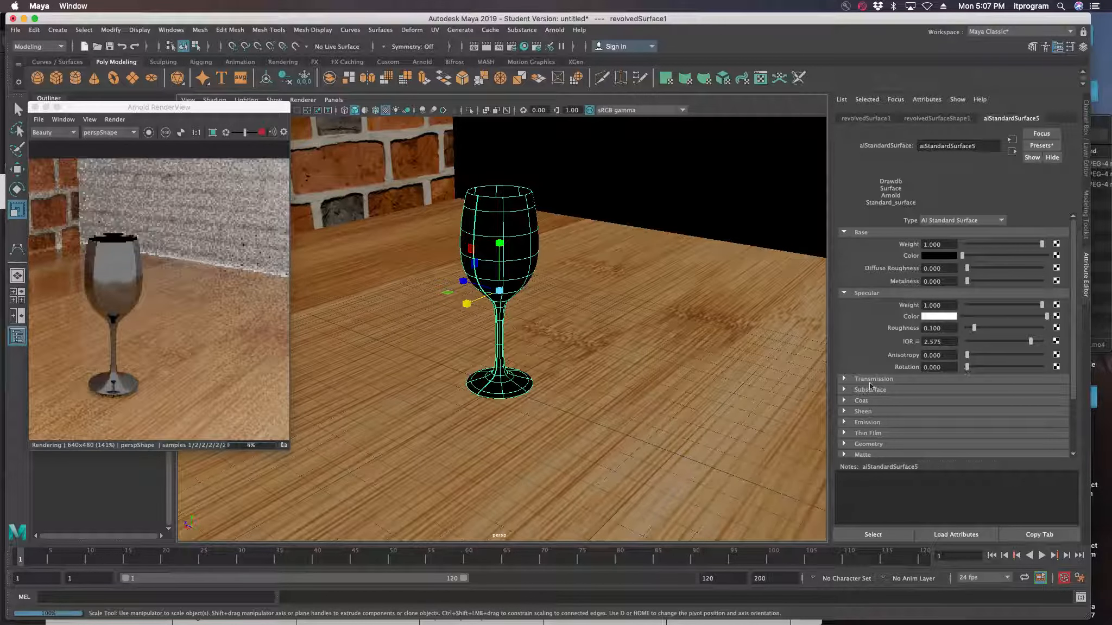
# Set the glass material's coat weight to 0.324
pyautogui.click(844, 379)
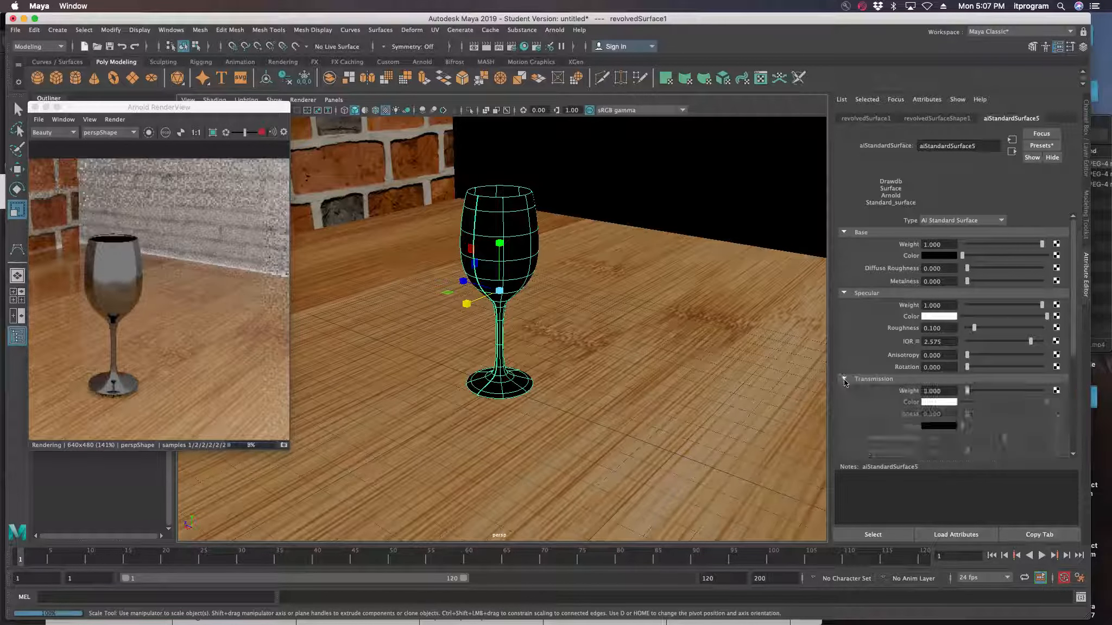
pyautogui.scroll(-3, 844, 402)
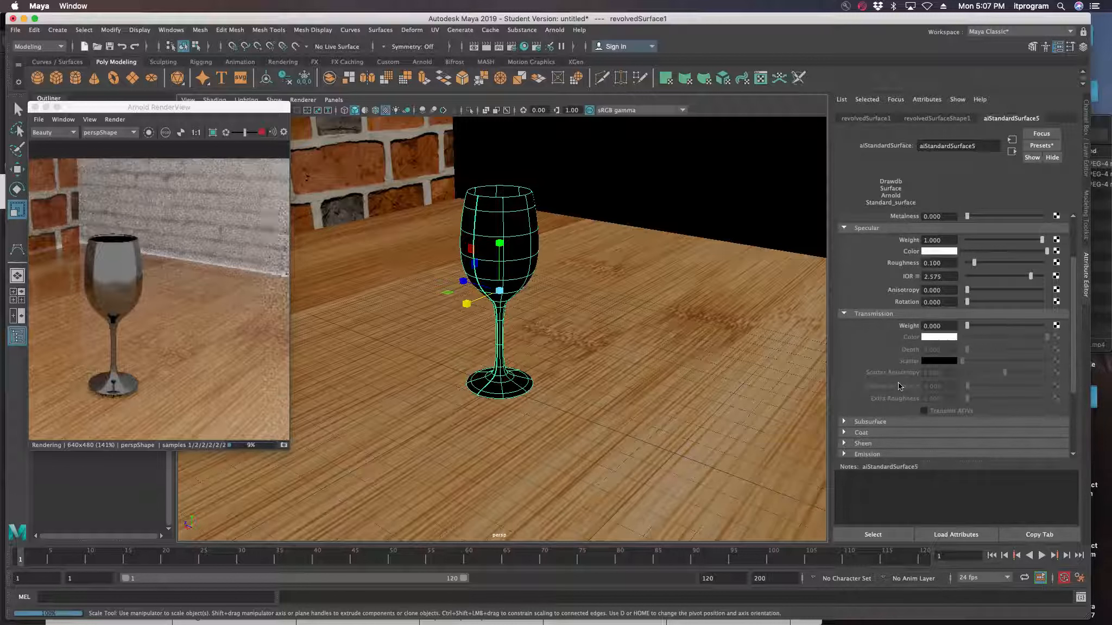
pyautogui.click(843, 432)
pyautogui.scroll(-3, 874, 413)
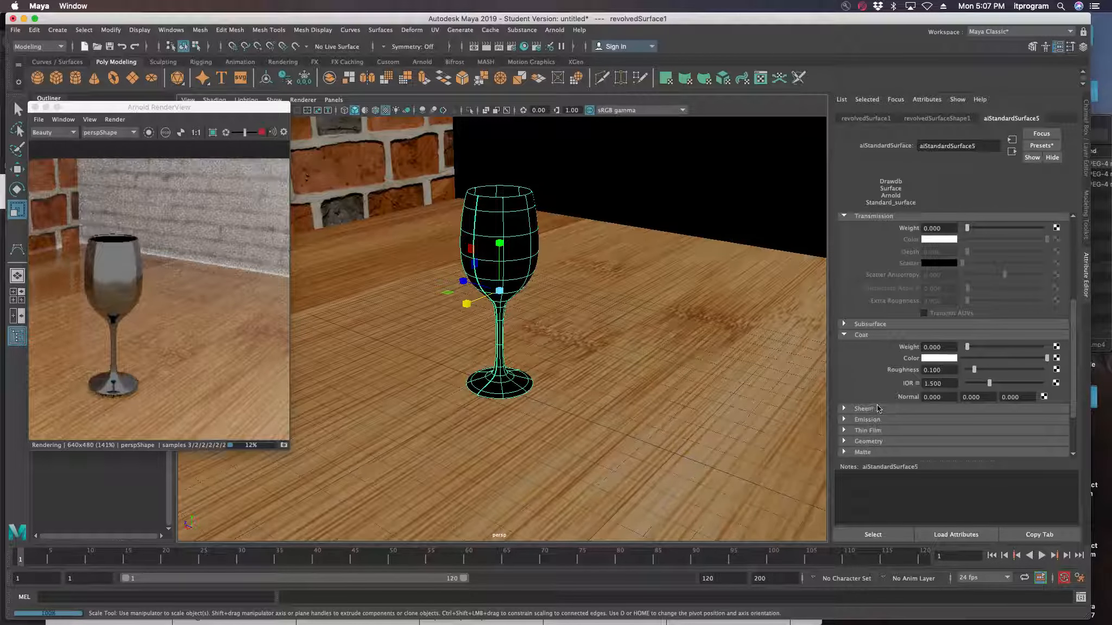
pyautogui.moveTo(968, 351); pyautogui.dragTo(991, 351)
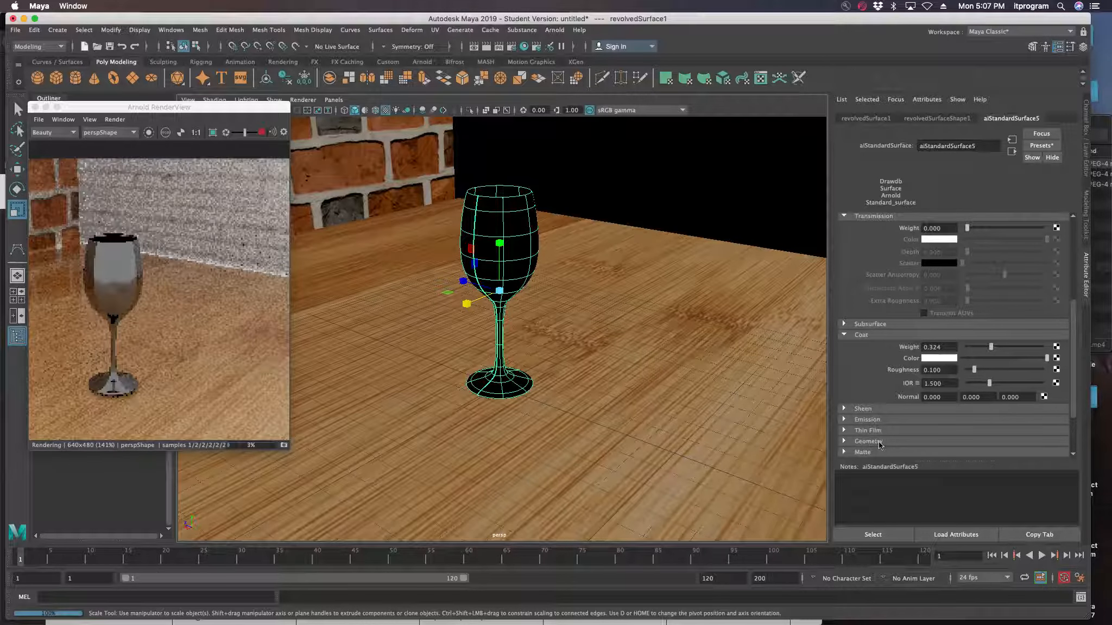
# Set the glass material's subsurface weight to 0.301
pyautogui.scroll(-3, 872, 439)
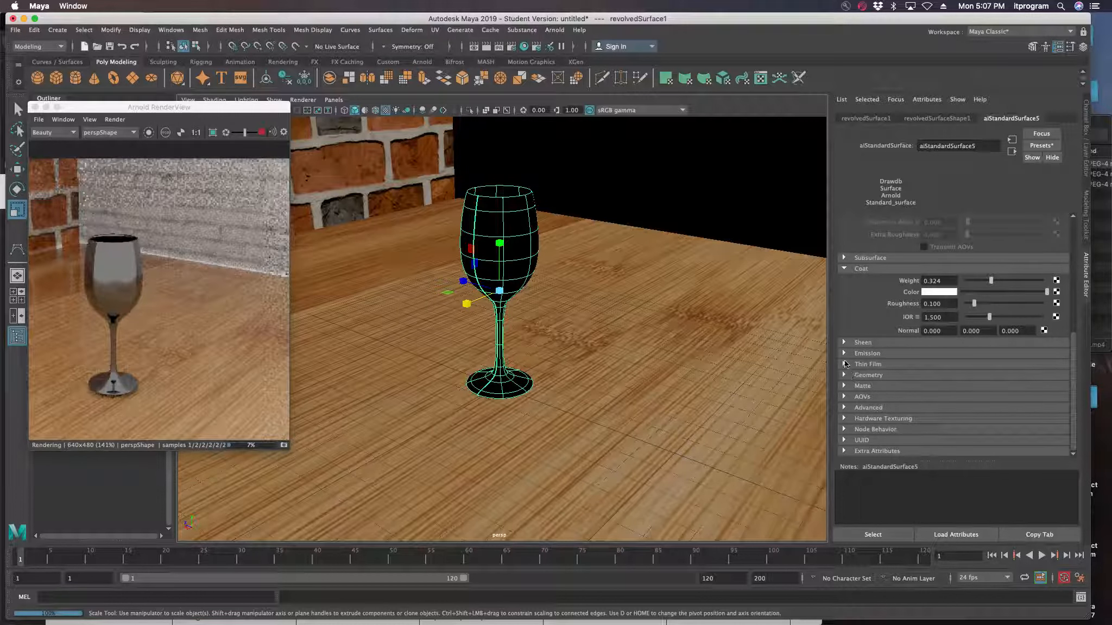
pyautogui.click(844, 258)
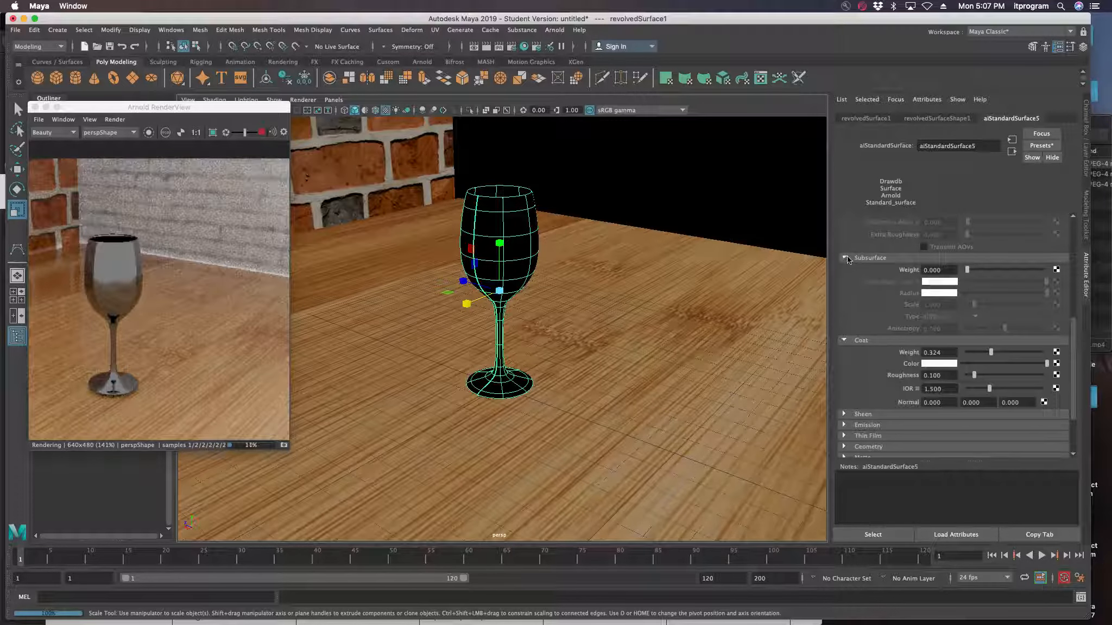
pyautogui.moveTo(967, 270); pyautogui.dragTo(989, 272)
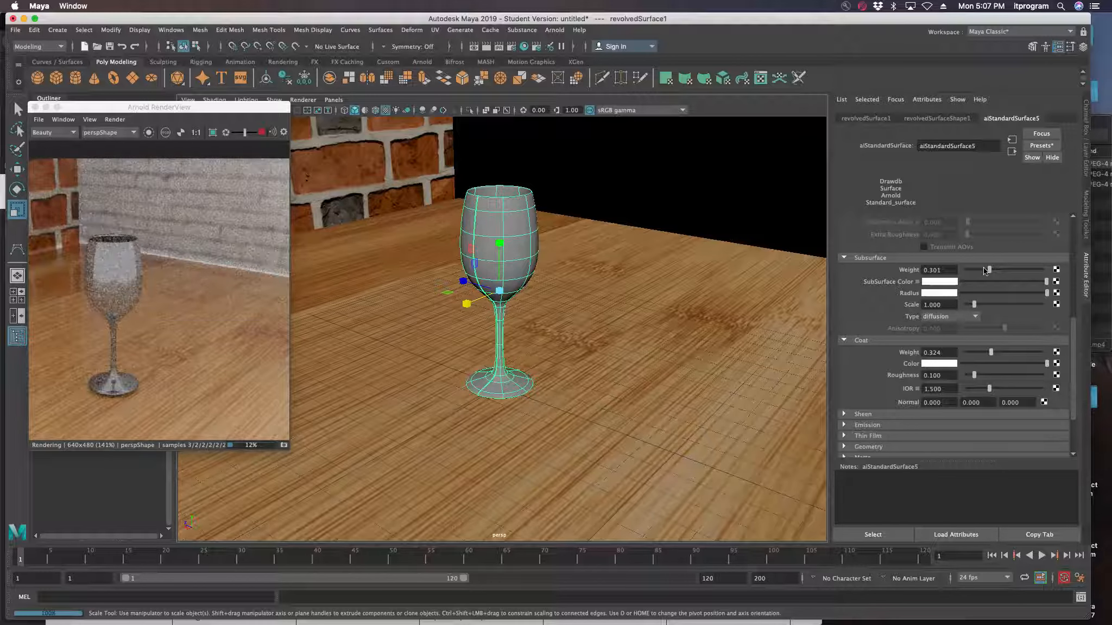
# Set the glass material's transmission weight to 0.434
pyautogui.scroll(5, 1028, 341)
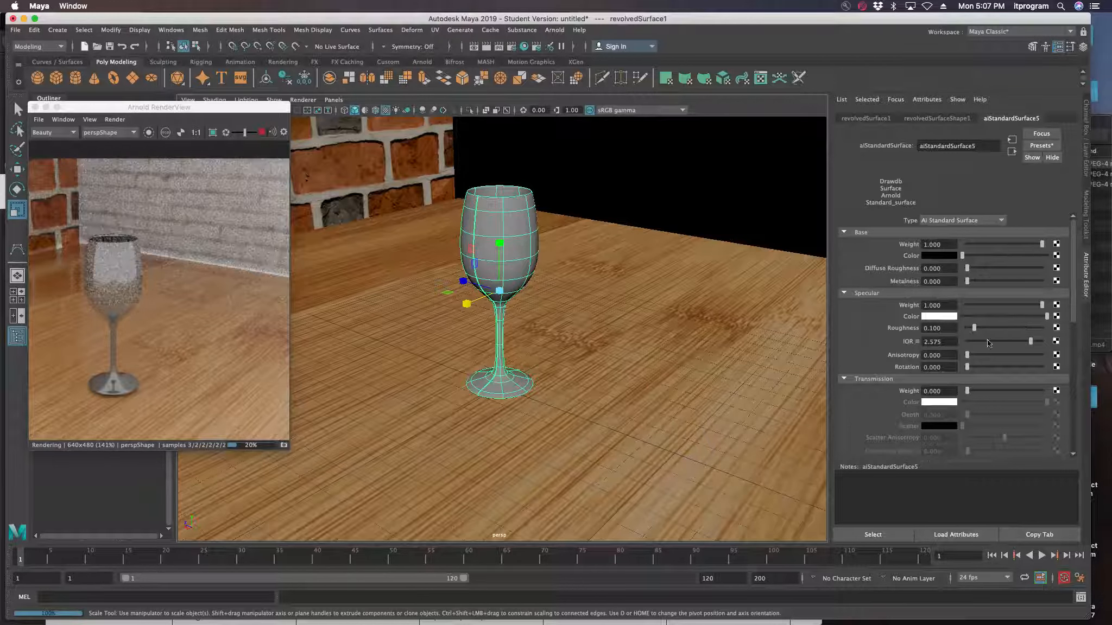
pyautogui.scroll(-2, 991, 367)
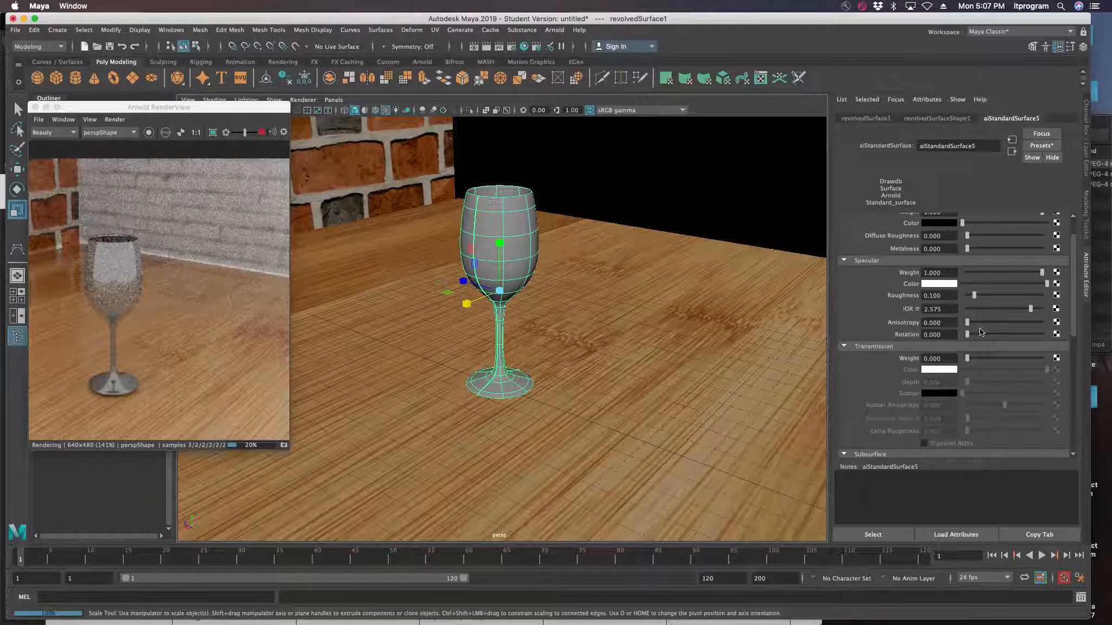
pyautogui.scroll(-2, 992, 334)
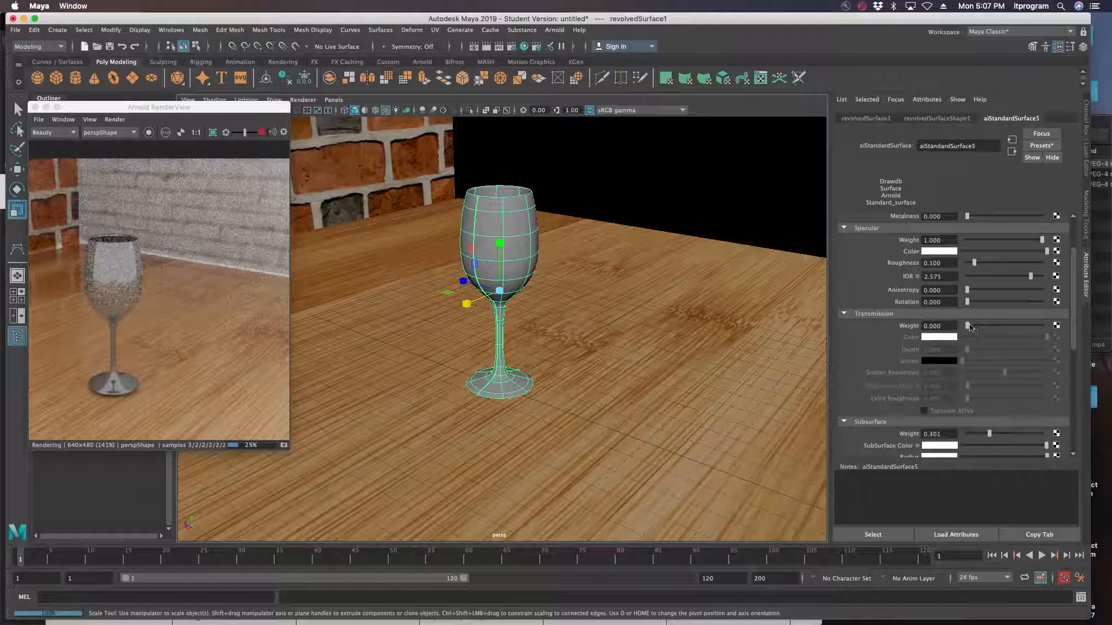
pyautogui.moveTo(970, 326); pyautogui.dragTo(999, 325)
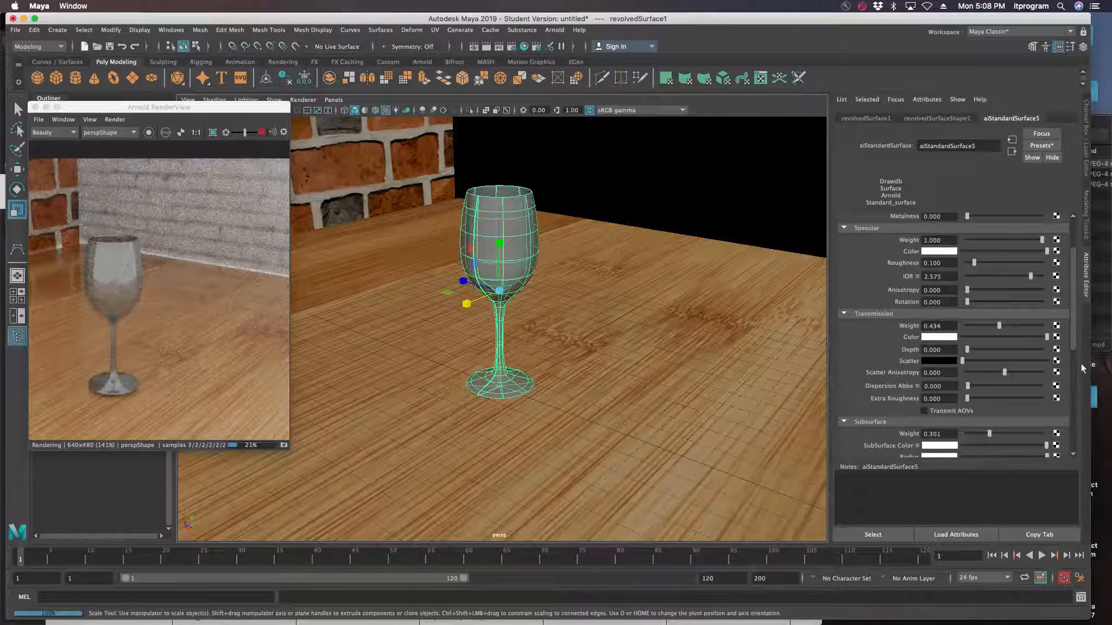
pyautogui.scroll(-6, 1027, 368)
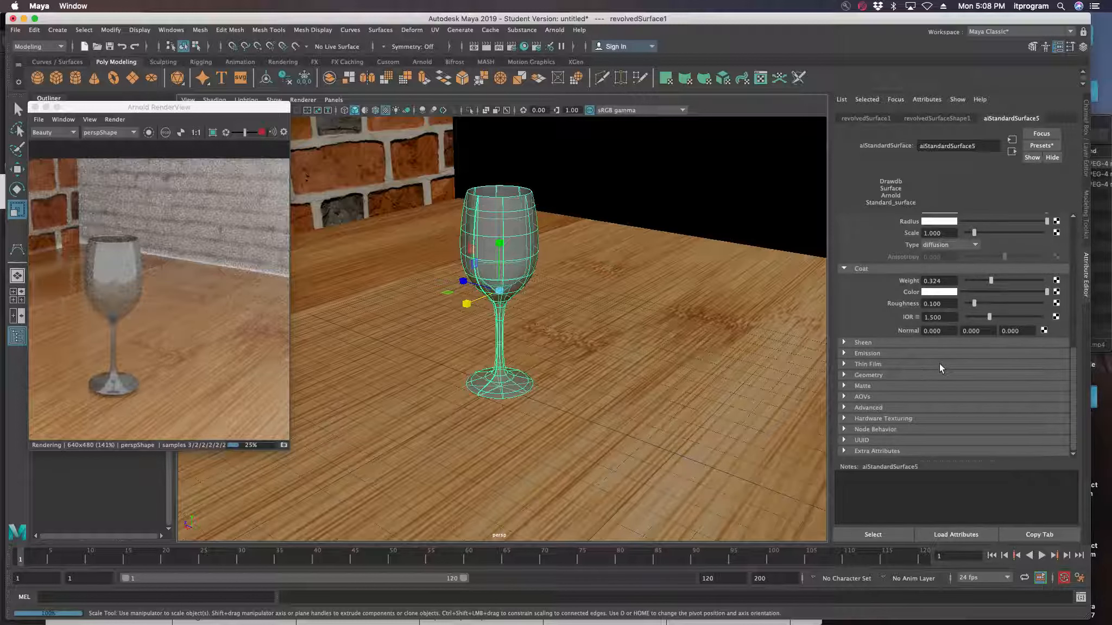
# Replace the wine glass material's settings with the Glass preset
pyautogui.scroll(8, 941, 367)
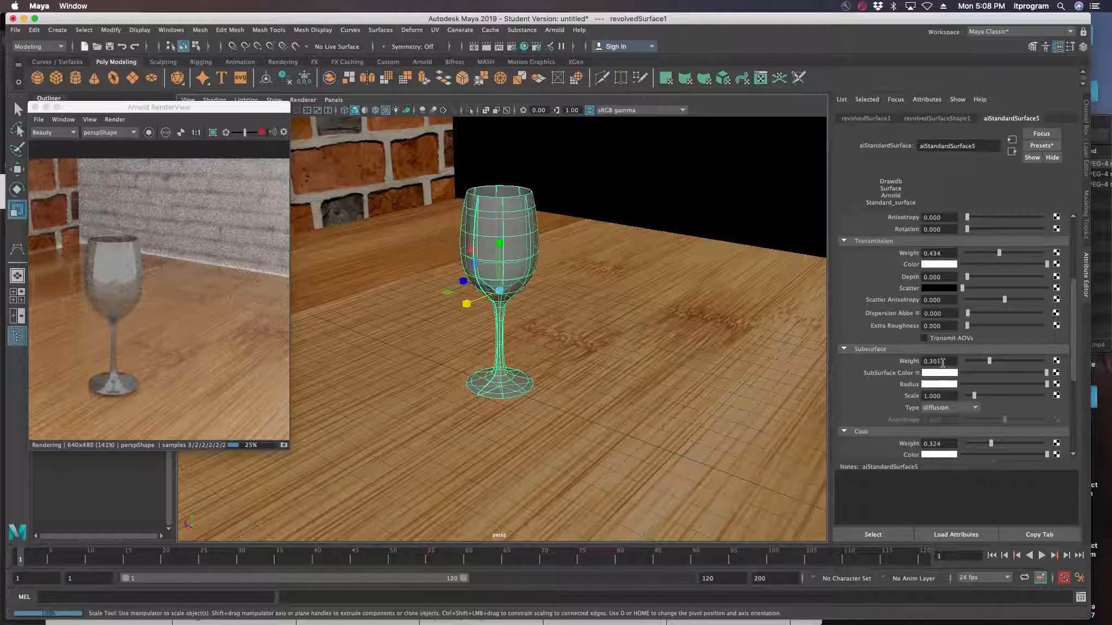
pyautogui.click(1041, 147)
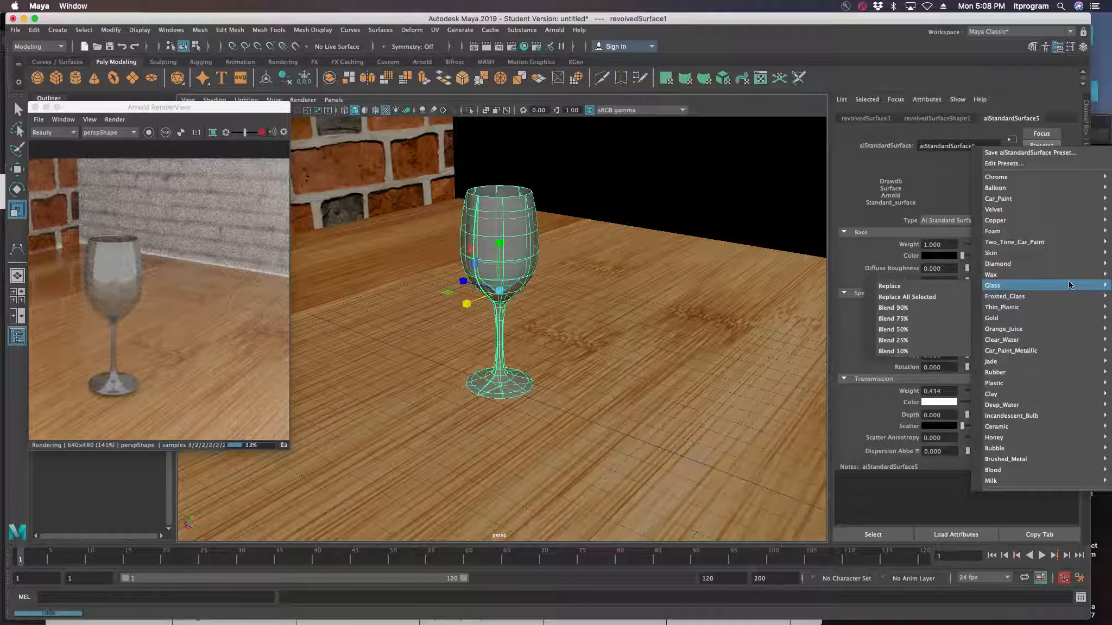
pyautogui.moveTo(1060, 363)
pyautogui.moveTo(1053, 285)
pyautogui.click(882, 286)
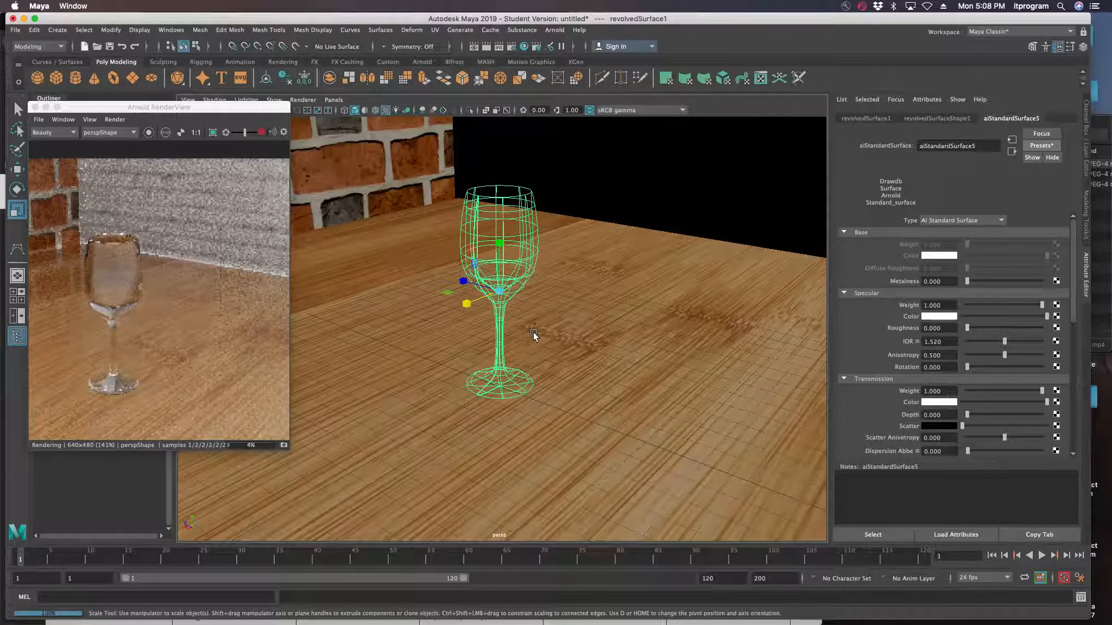
# Expand the glass material's Geometry, Thin Film, Emission and Sheen attribute groups to inspect their settings
pyautogui.scroll(-2, 1034, 408)
pyautogui.scroll(-8, 1034, 408)
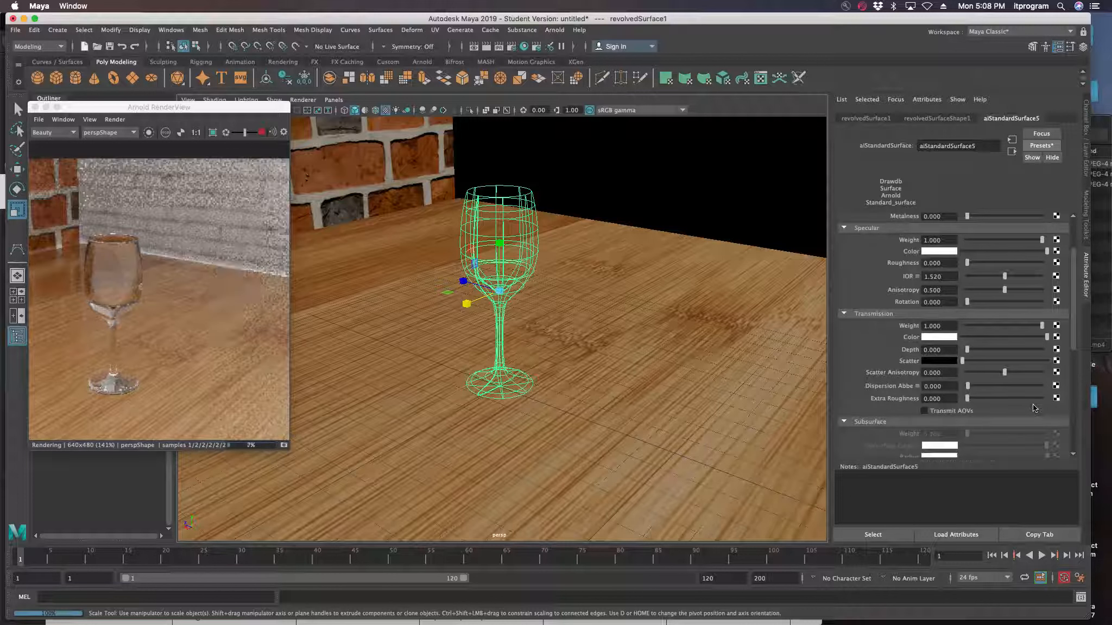
pyautogui.scroll(-8, 1033, 404)
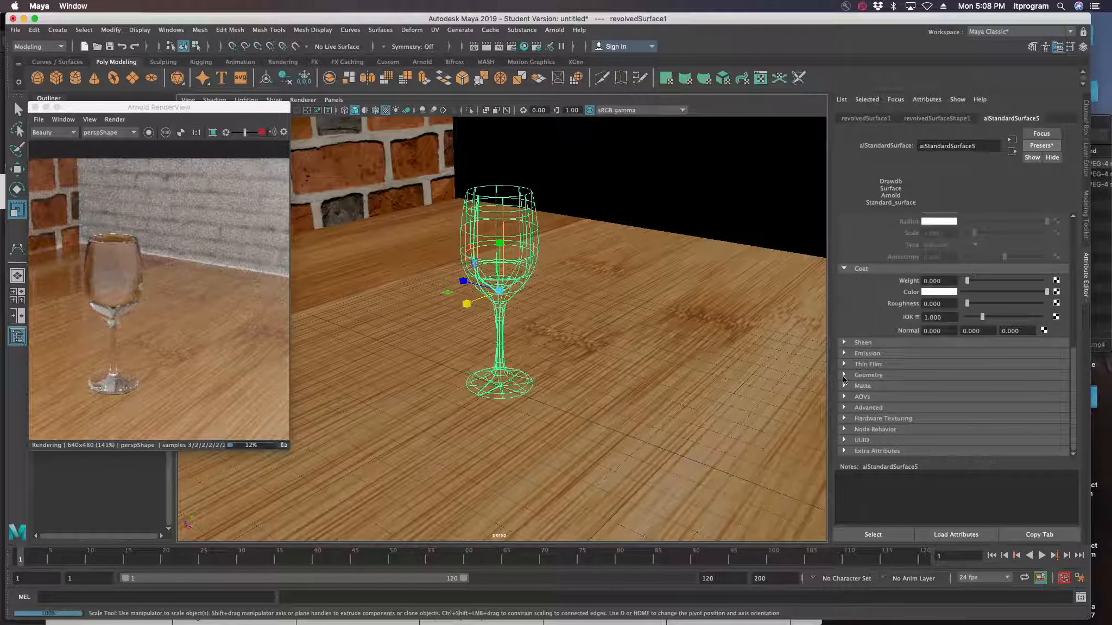
pyautogui.click(844, 376)
pyautogui.click(844, 365)
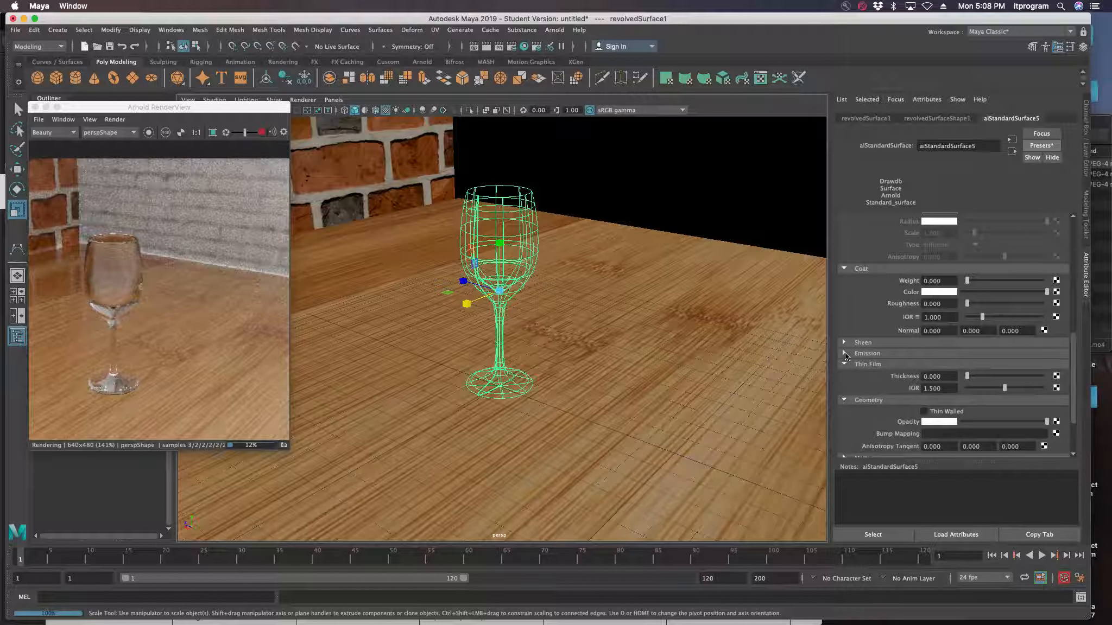
pyautogui.click(844, 353)
pyautogui.click(844, 343)
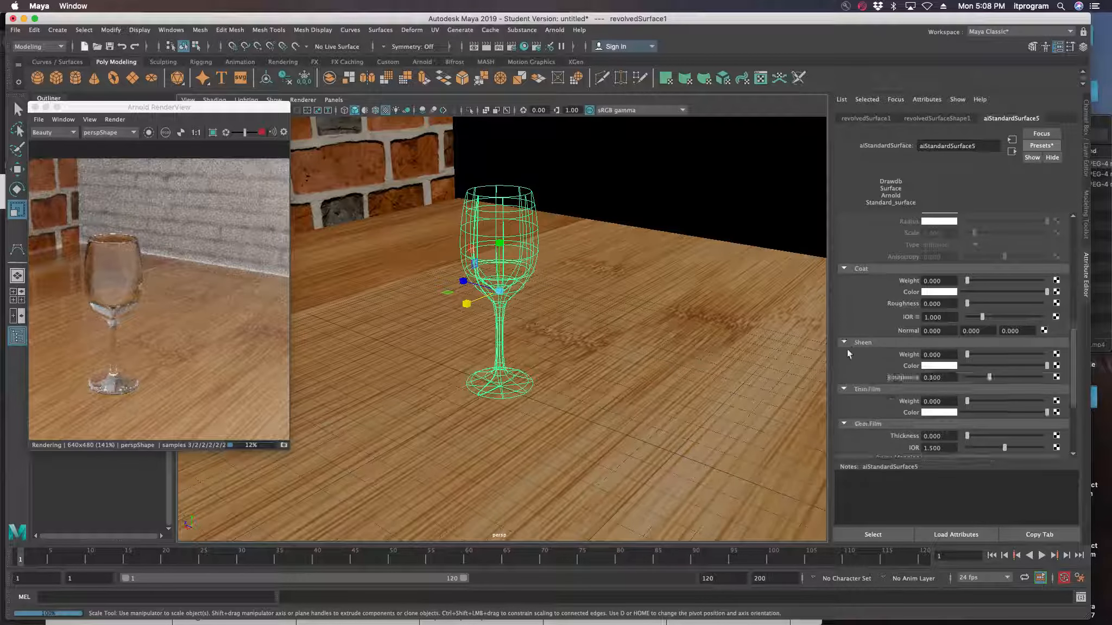
# Move the Arnold RenderView off the Outliner and widen it to show more of the rendered scene
pyautogui.moveTo(208, 108); pyautogui.dragTo(320, 80)
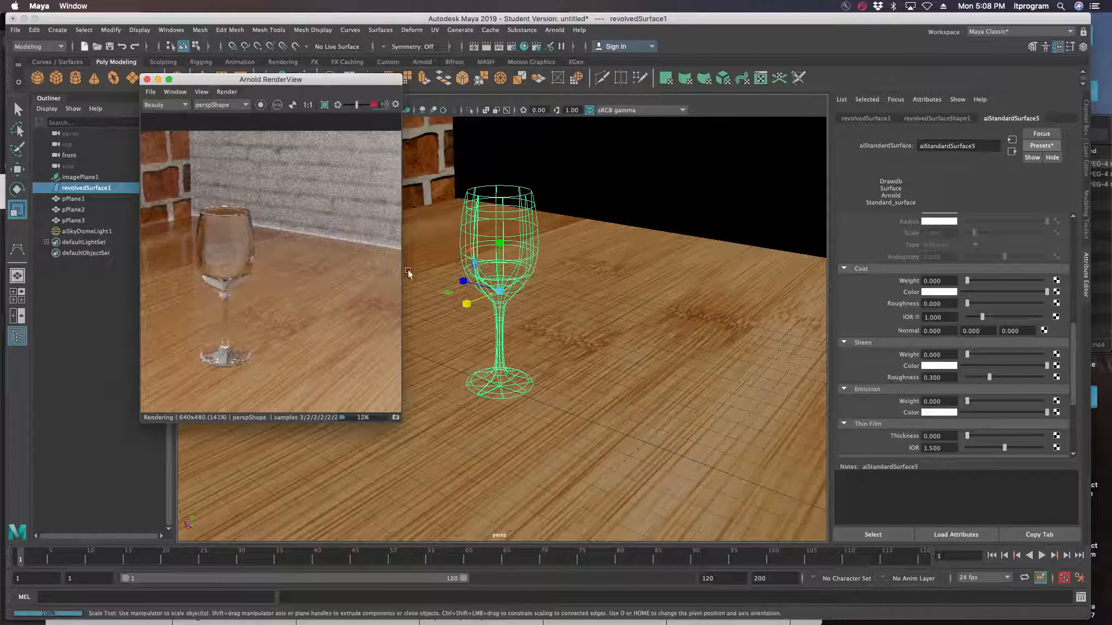
pyautogui.moveTo(404, 269); pyautogui.dragTo(522, 263)
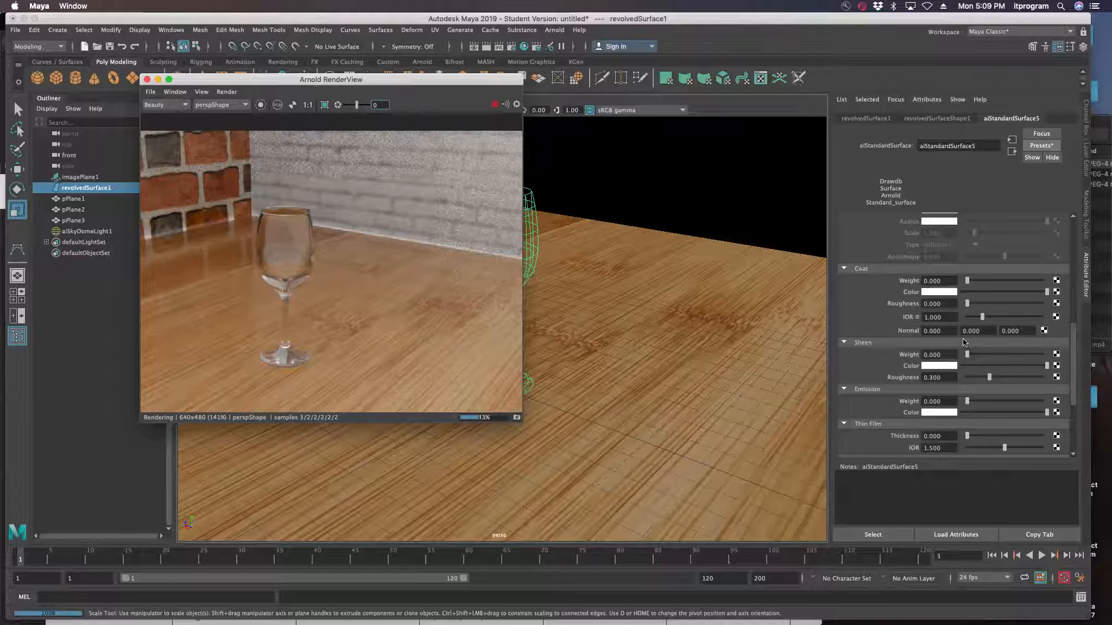
# Review the glass material's specular and transmission settings and the available aiStandardSurface presets, including Glass
pyautogui.scroll(10, 982, 322)
pyautogui.scroll(1, 983, 323)
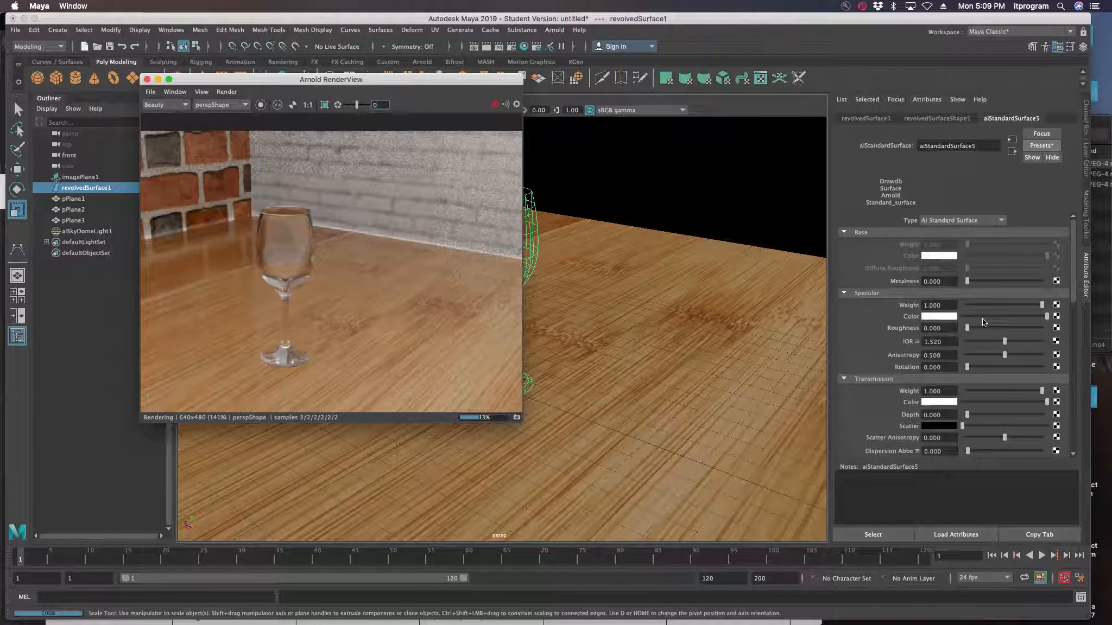
pyautogui.scroll(-1, 982, 318)
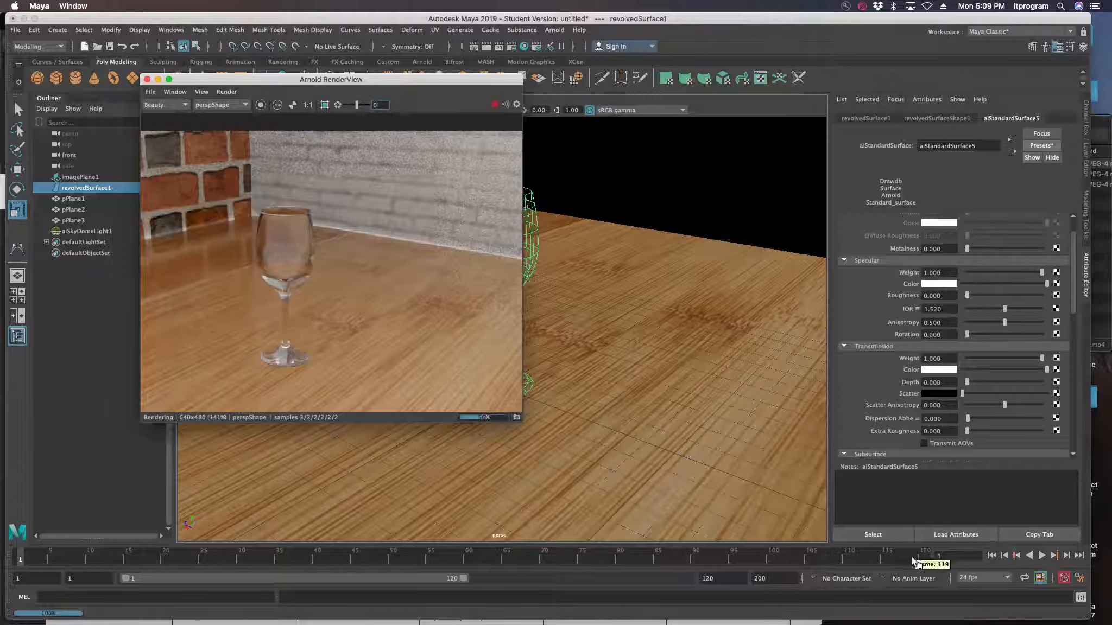
pyautogui.click(1041, 144)
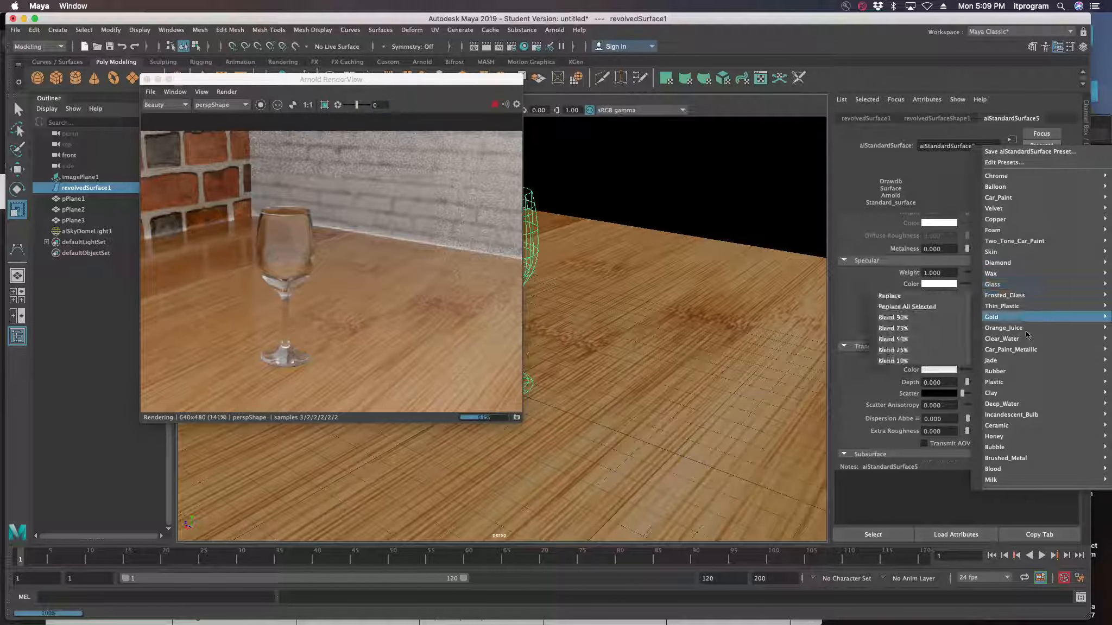
pyautogui.moveTo(1024, 349)
pyautogui.moveTo(998, 283)
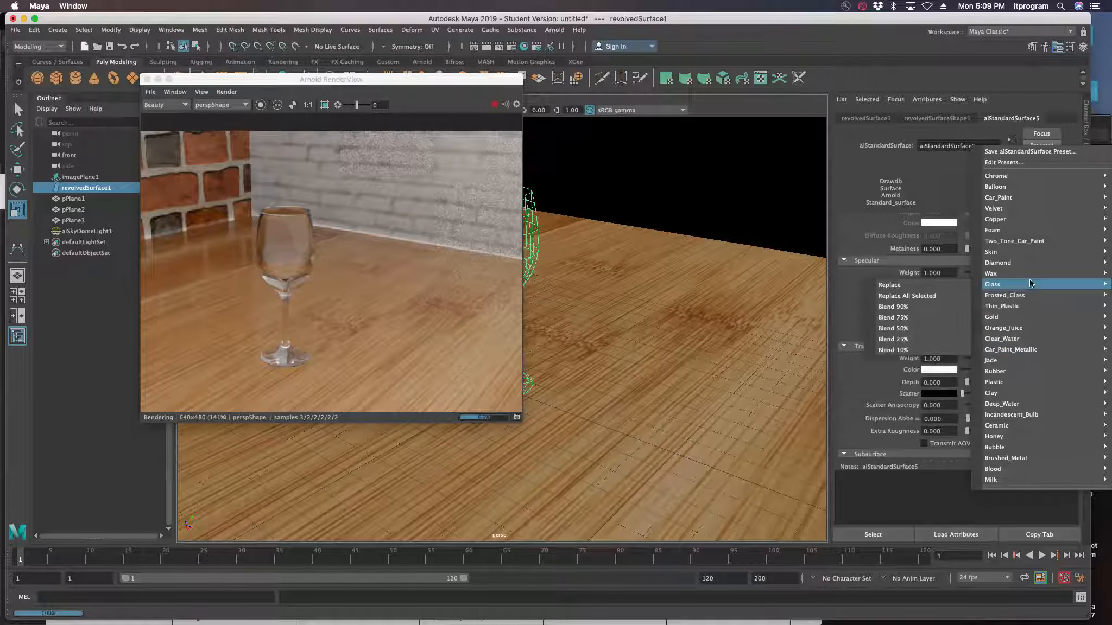
pyautogui.click(926, 286)
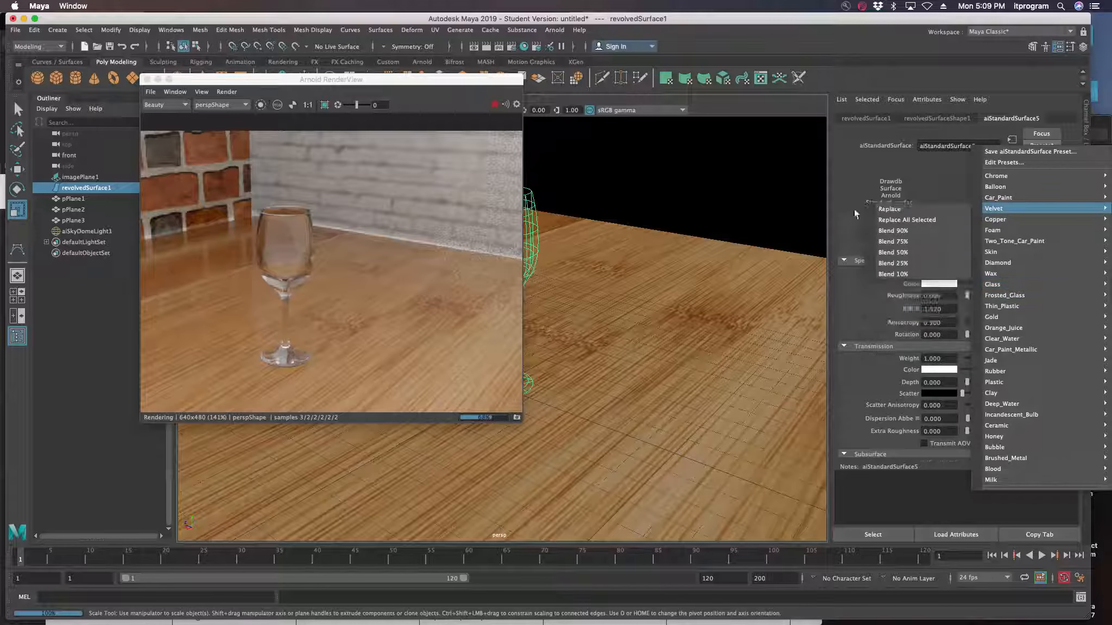